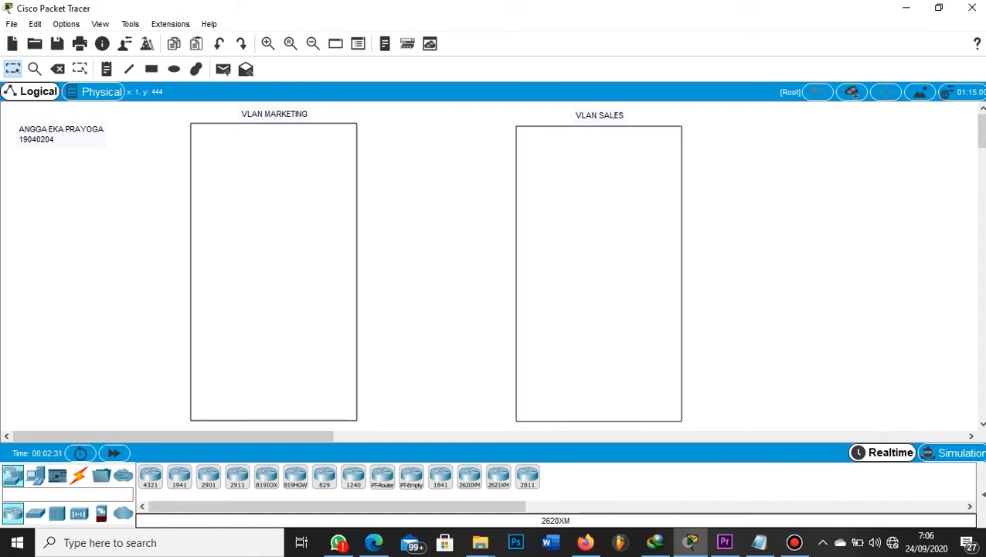
# Step: Place a 2950-24 switch between the two VLAN boxes and a laptop high in the VLAN MARKETING box, renaming the laptop Laptop1
pyautogui.click(34, 513)
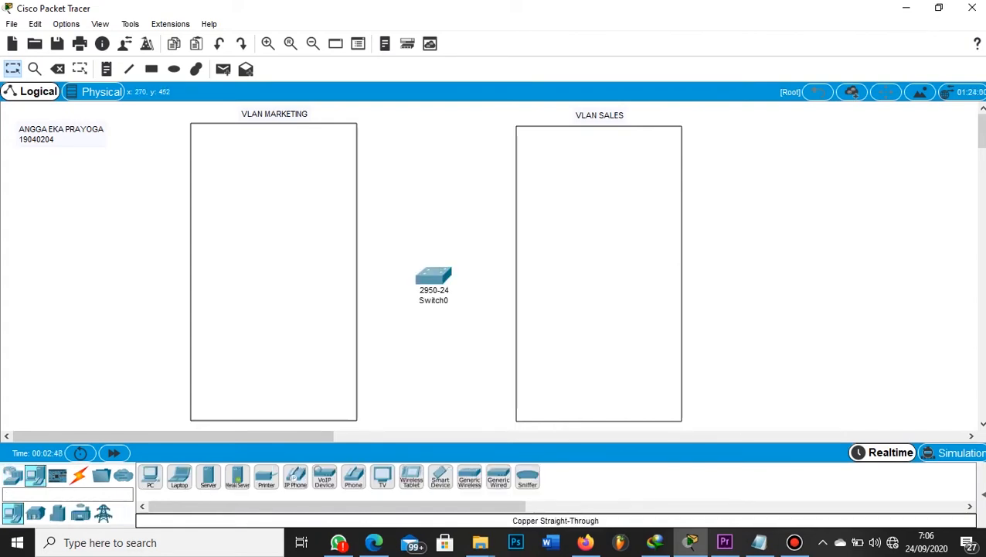
pyautogui.moveTo(179, 476); pyautogui.dragTo(263, 181)
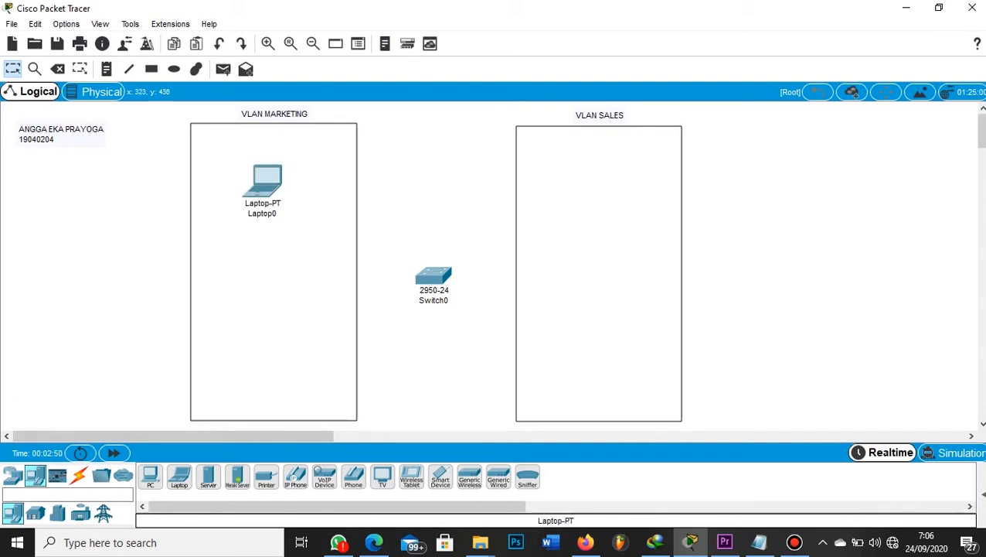
pyautogui.click(270, 214)
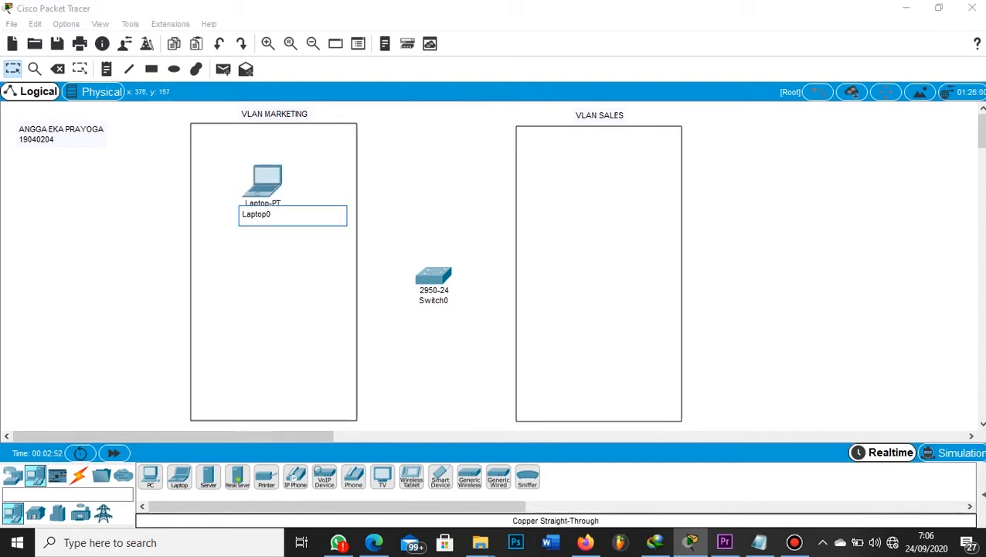
pyautogui.press('BackSpace')
pyautogui.write('1')
pyautogui.press('Return')
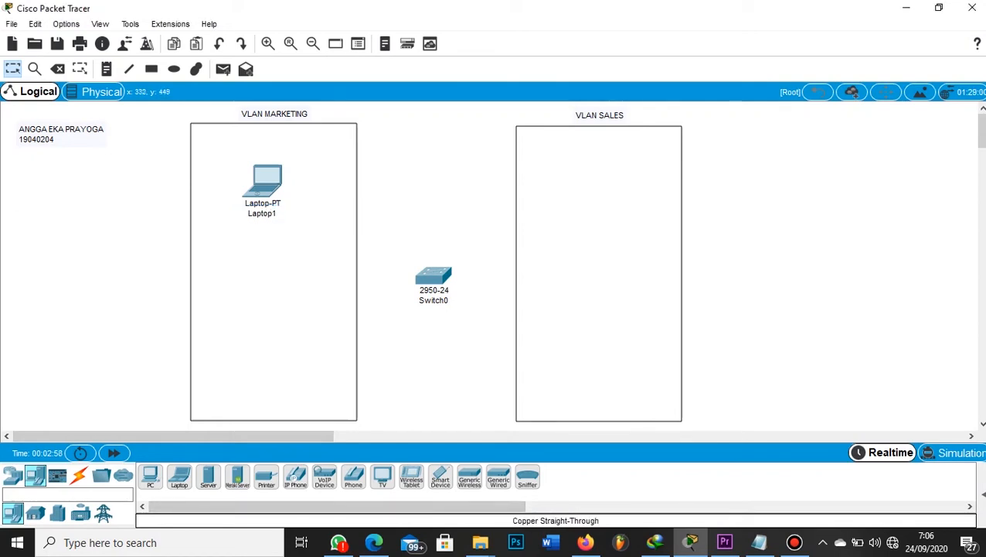
# Step: Add a laptop low in the VLAN MARKETING box and two stacked in the VLAN SALES box, shifting both lower laptops slightly upward
pyautogui.click(260, 361)
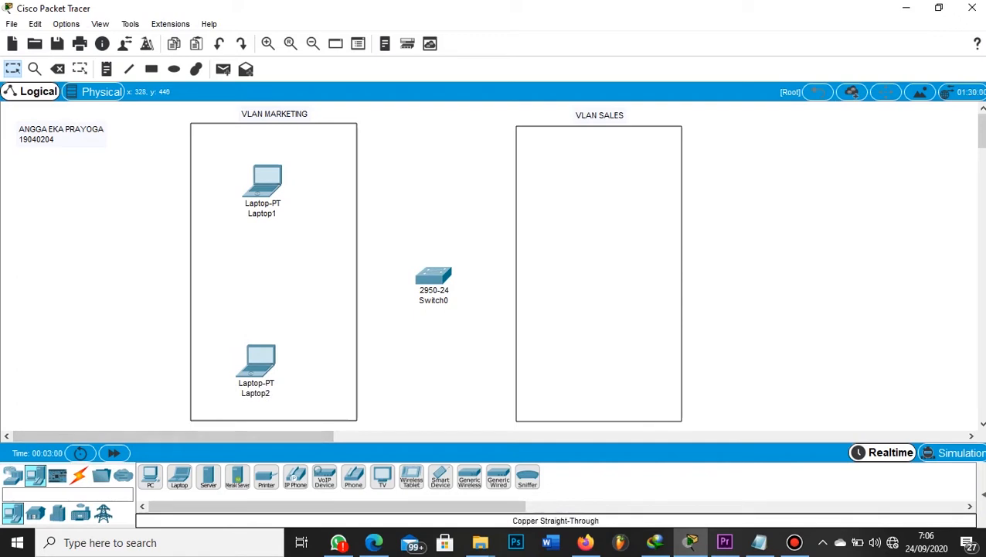
pyautogui.click(592, 179)
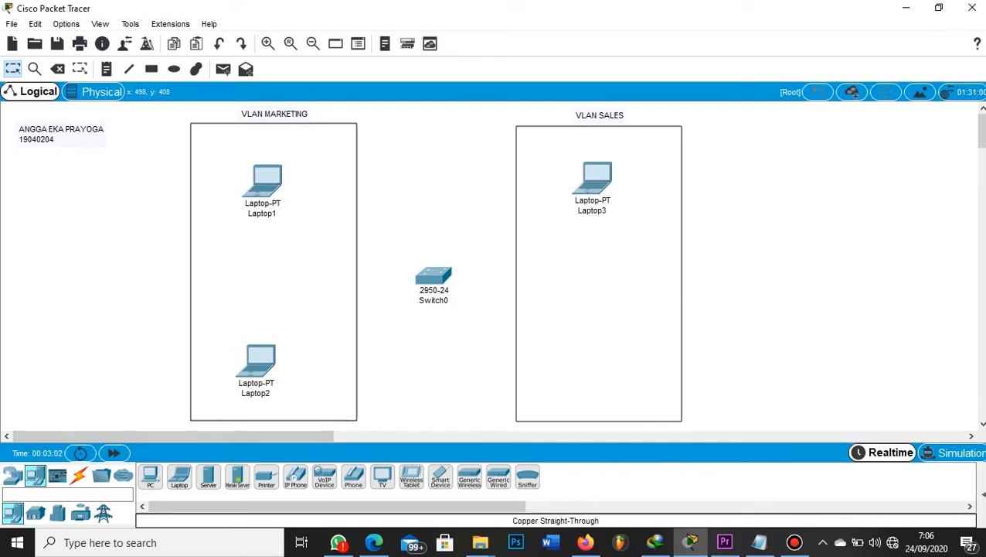
pyautogui.click(609, 362)
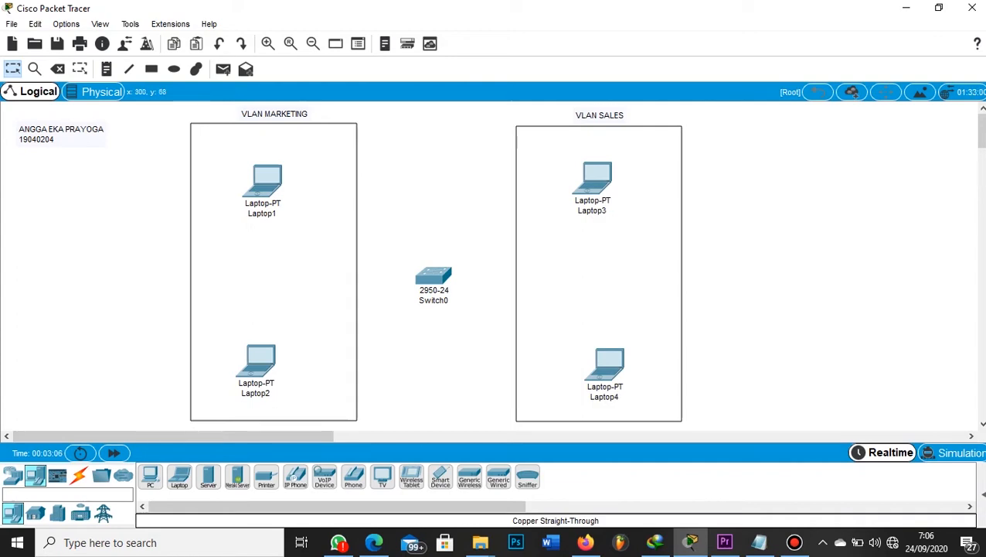
pyautogui.moveTo(601, 365); pyautogui.dragTo(601, 346)
pyautogui.moveTo(255, 371); pyautogui.dragTo(255, 358)
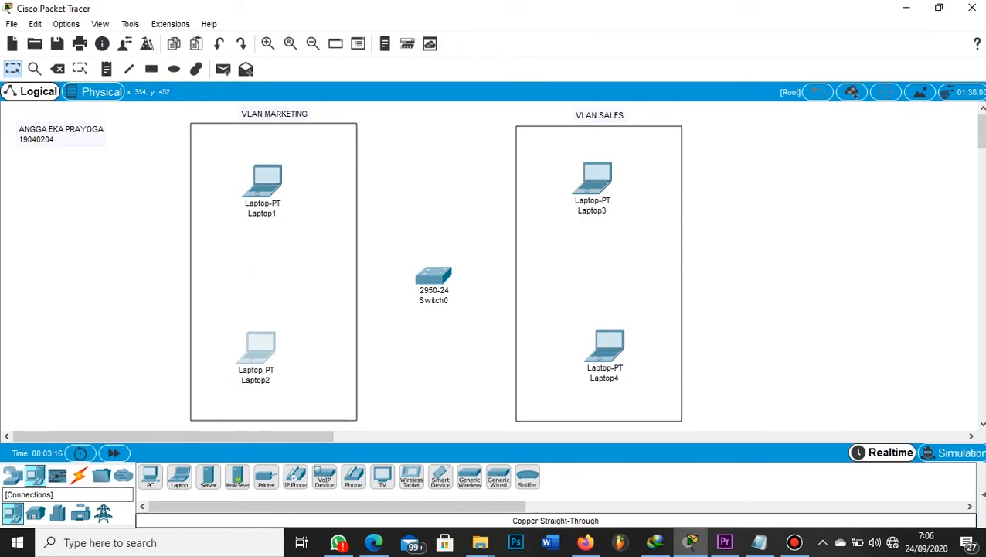
# Step: Connect the switch's FastEthernet0/1 port to Laptop1's FastEthernet0 port with a copper straight-through cable
pyautogui.click(79, 474)
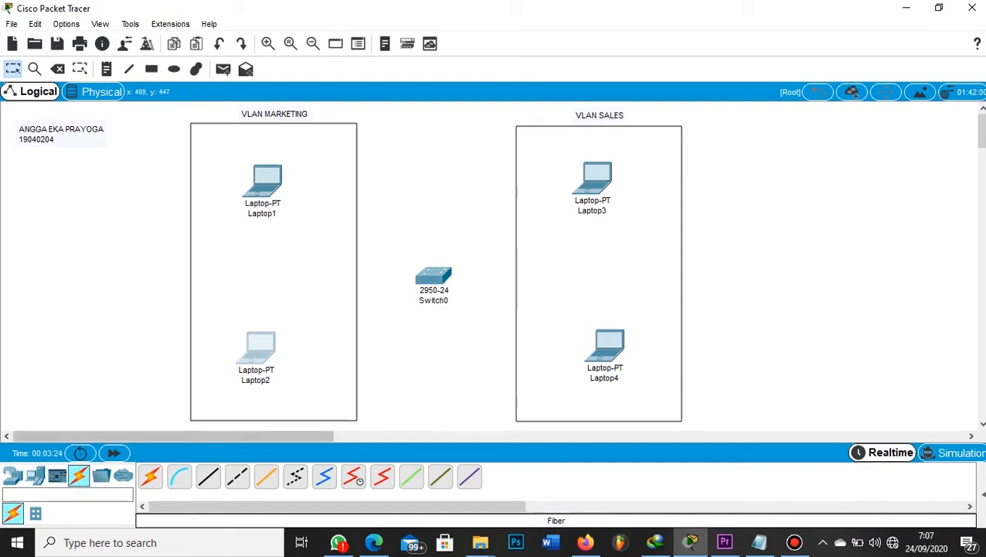
pyautogui.click(208, 476)
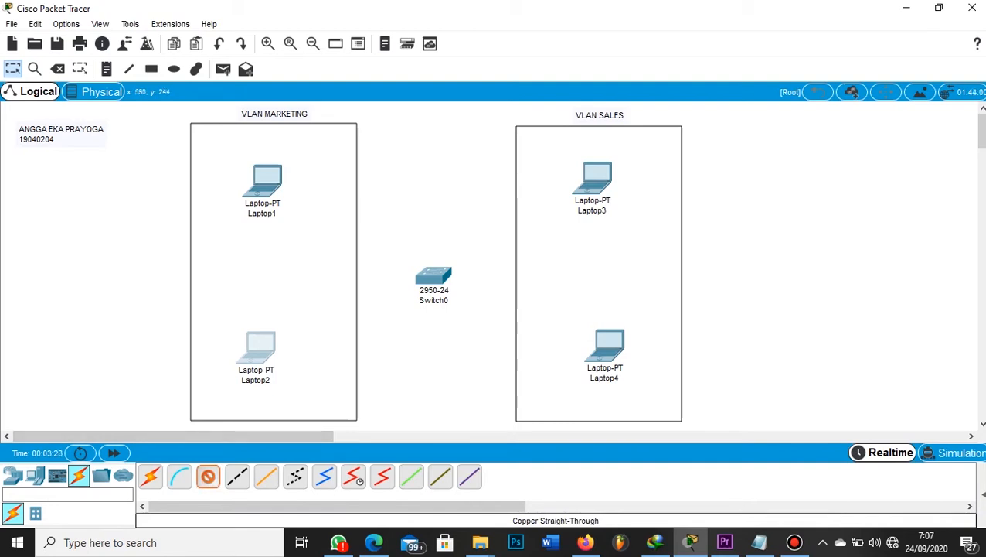
pyautogui.click(433, 277)
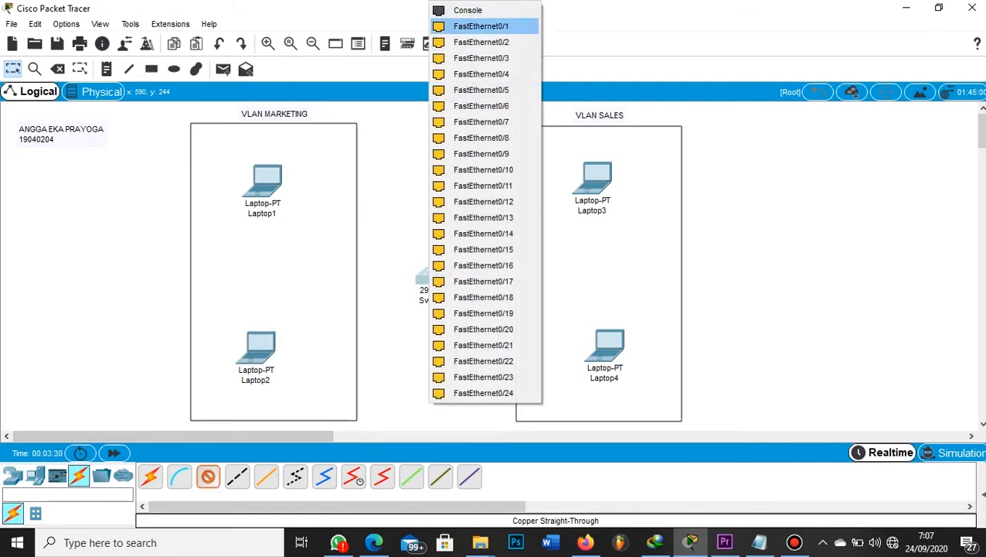
pyautogui.click(481, 26)
pyautogui.click(276, 188)
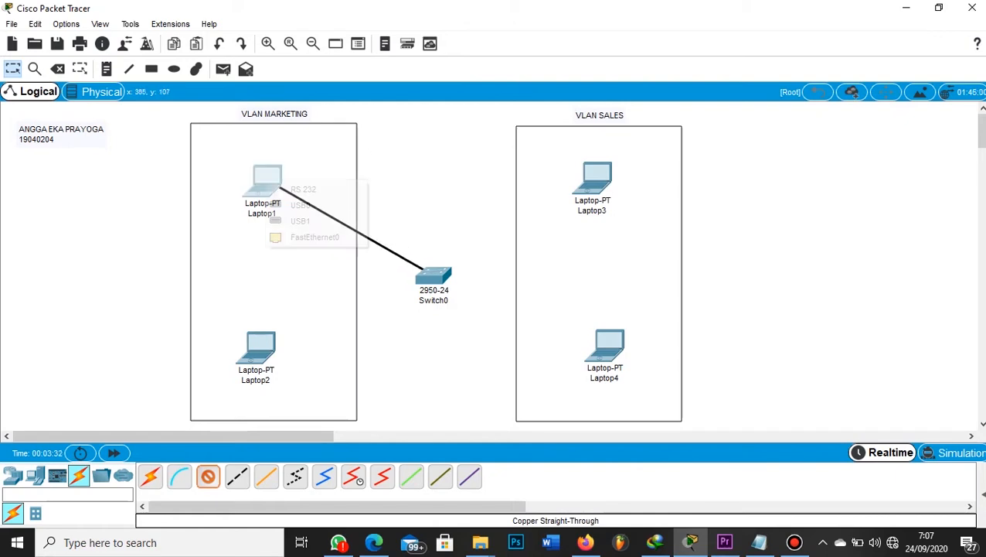
pyautogui.click(313, 236)
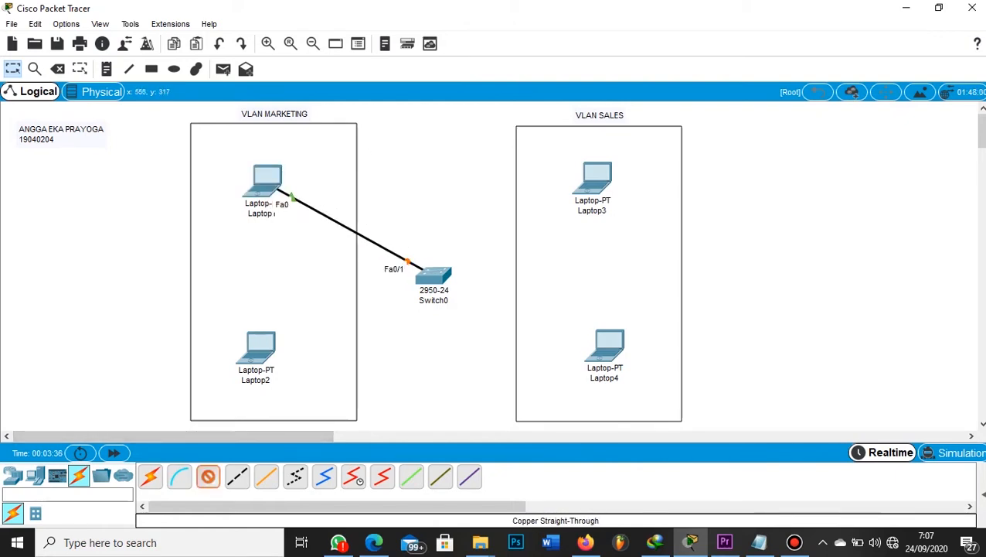
# Step: Connect the switch's FastEthernet0/2 port to Laptop2's FastEthernet0 port with a copper straight-through cable
pyautogui.click(432, 277)
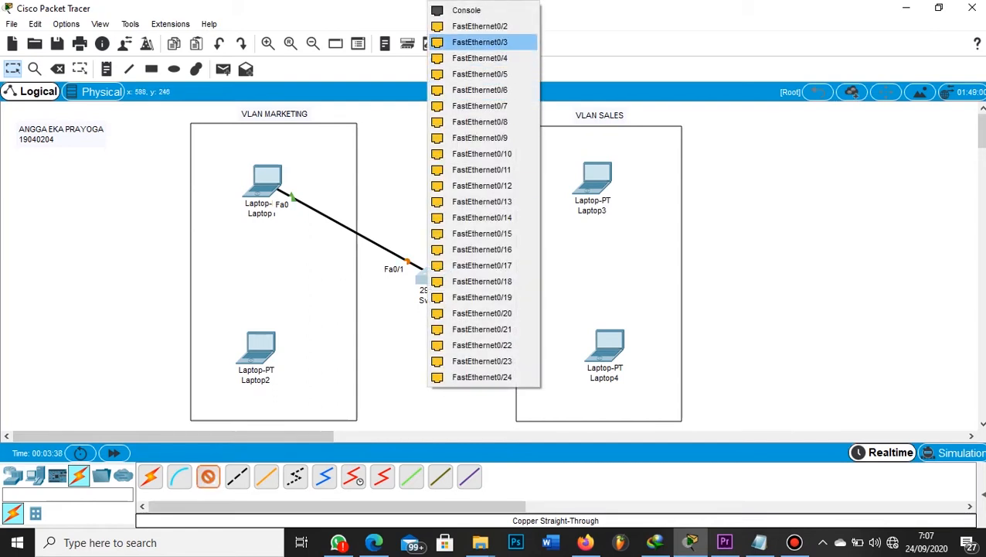
pyautogui.click(481, 27)
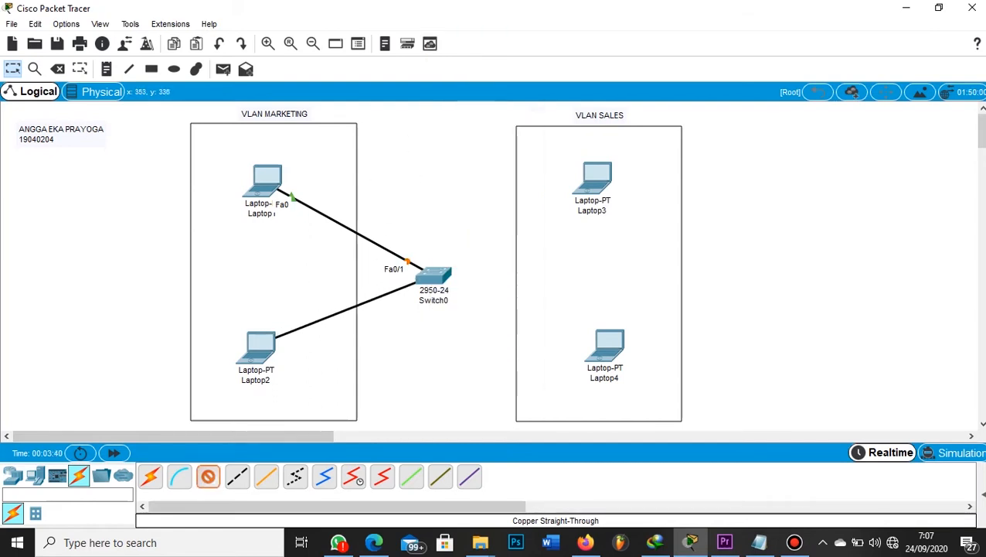
pyautogui.click(265, 343)
pyautogui.click(306, 402)
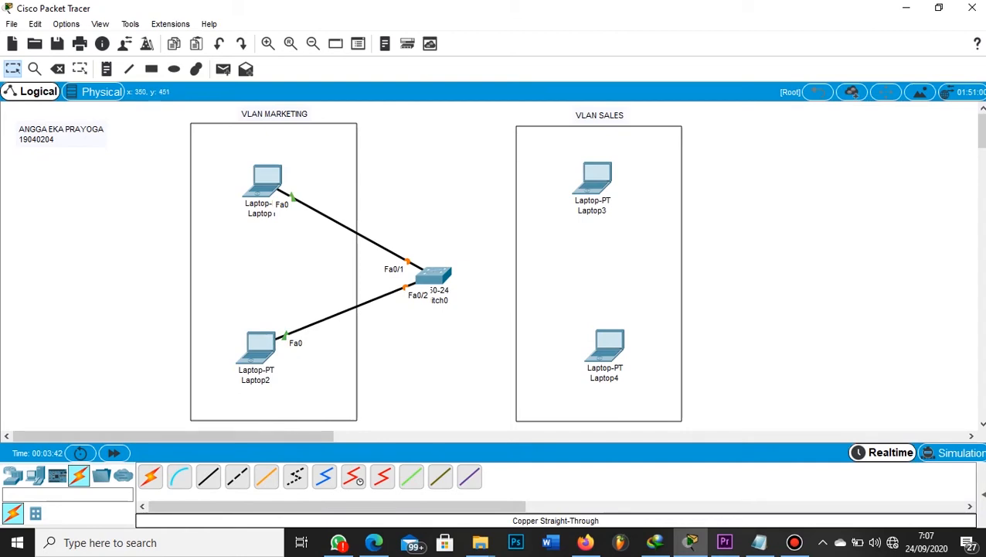
# Step: Connect the switch's FastEthernet0/3 port to Laptop3's FastEthernet0 port with a copper straight-through cable
pyautogui.click(208, 475)
pyautogui.click(433, 276)
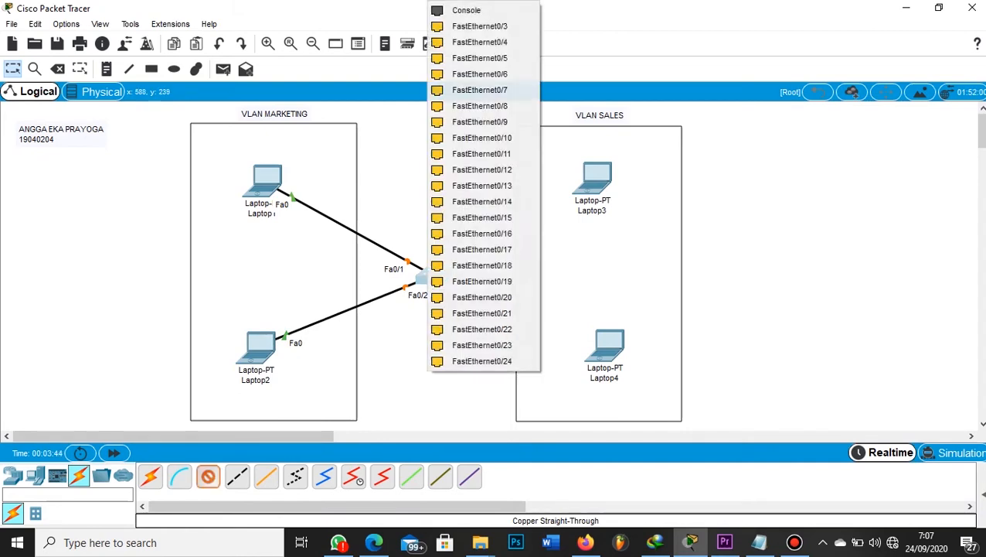
pyautogui.click(479, 26)
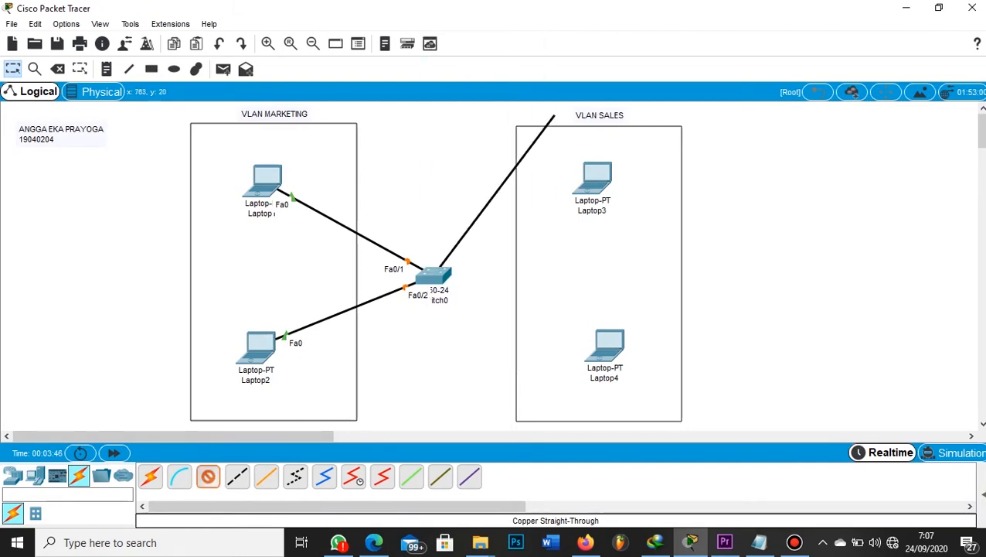
pyautogui.click(587, 178)
pyautogui.click(633, 234)
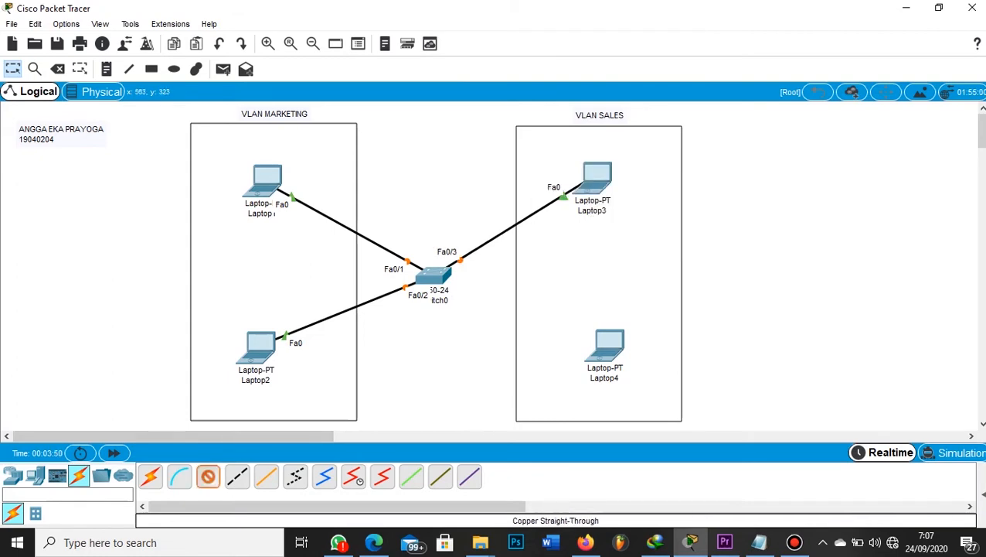
# Step: Connect the switch's FastEthernet0/4 port to Laptop4's FastEthernet0 port with a copper straight-through cable
pyautogui.click(433, 275)
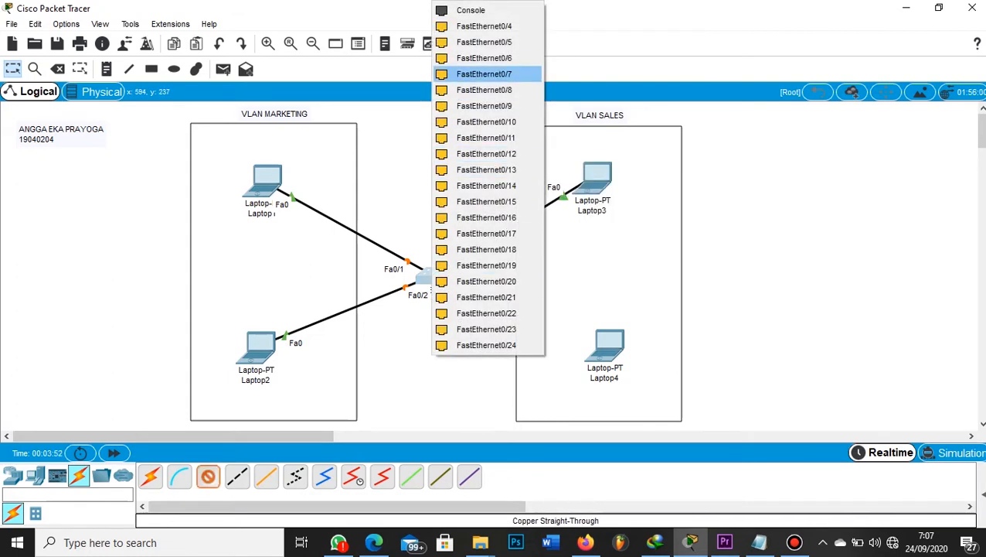
pyautogui.click(480, 26)
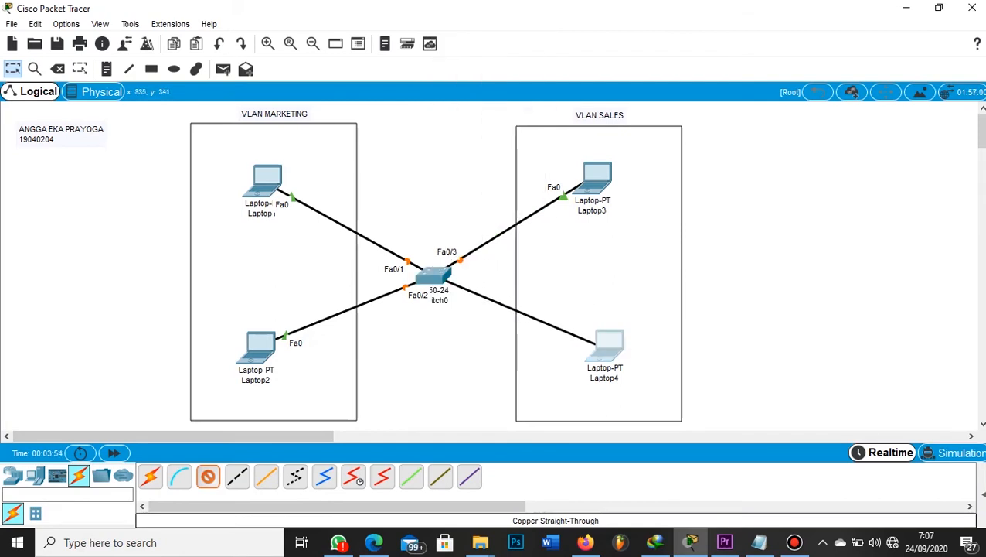
pyautogui.click(606, 345)
pyautogui.click(655, 406)
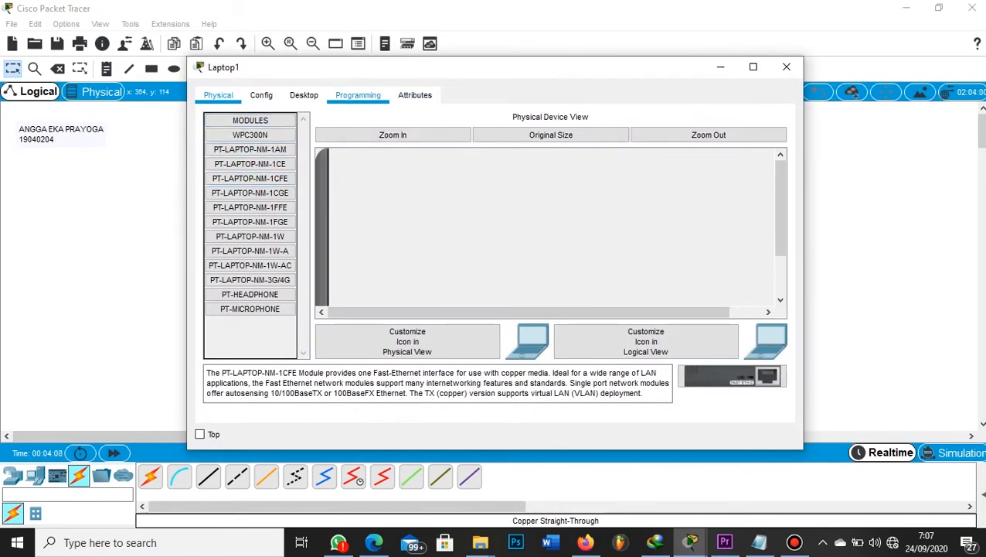
# Step: Set Laptop1's static IPv4 address to 10.10.10.10 in its IP configuration
pyautogui.click(304, 94)
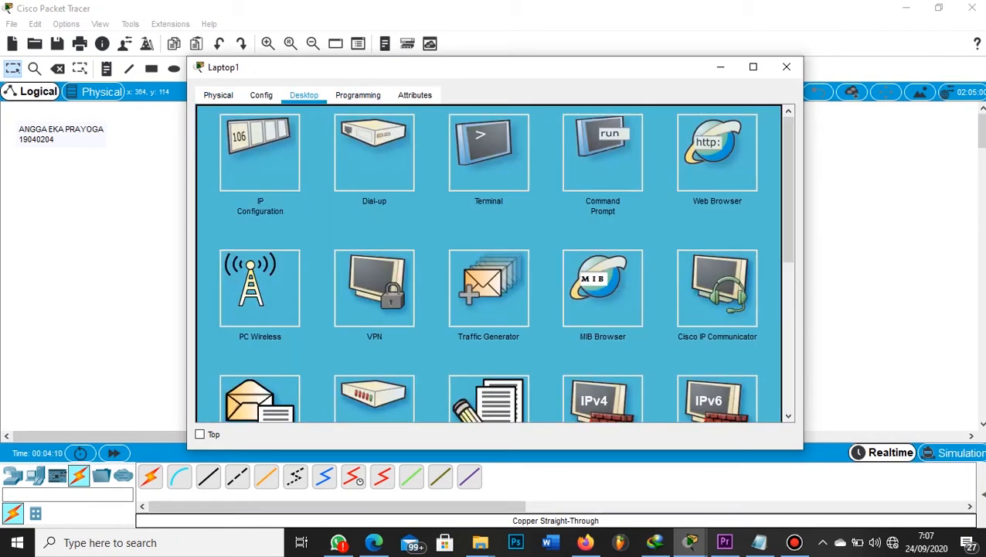
pyautogui.click(259, 152)
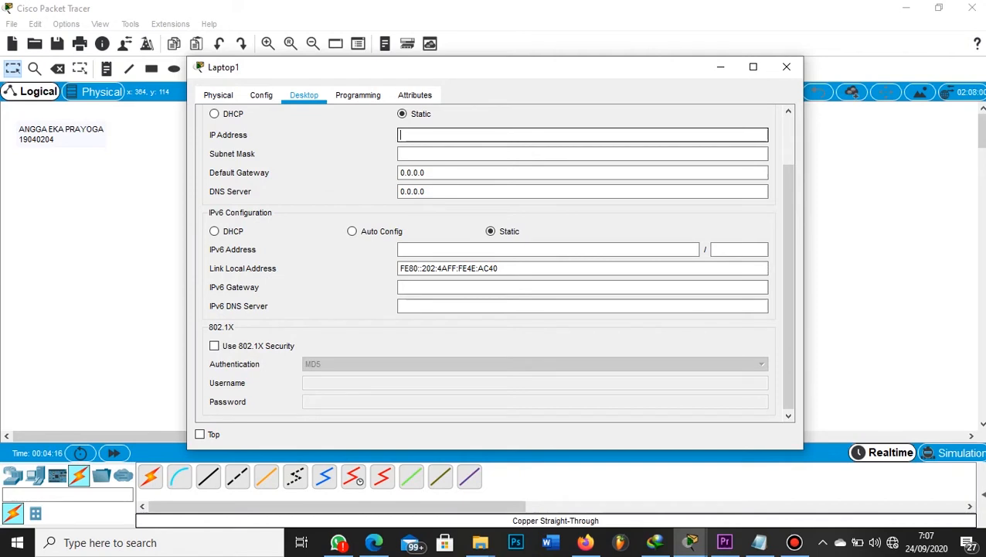
pyautogui.write('10.10.10.')
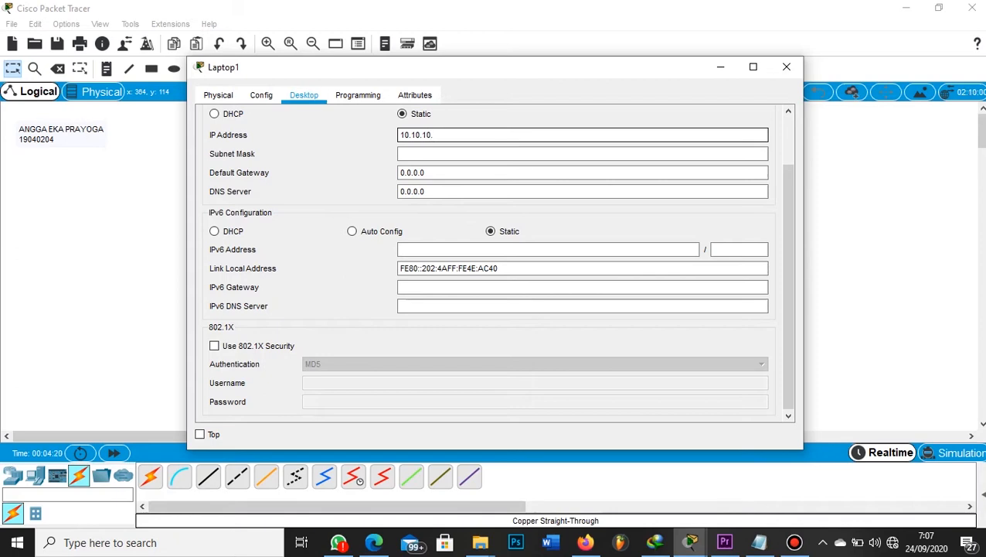
pyautogui.write('10')
pyautogui.press('Tab')
# Step: Change Laptop1's subnet mask to 255.255.255.0
pyautogui.click(416, 153)
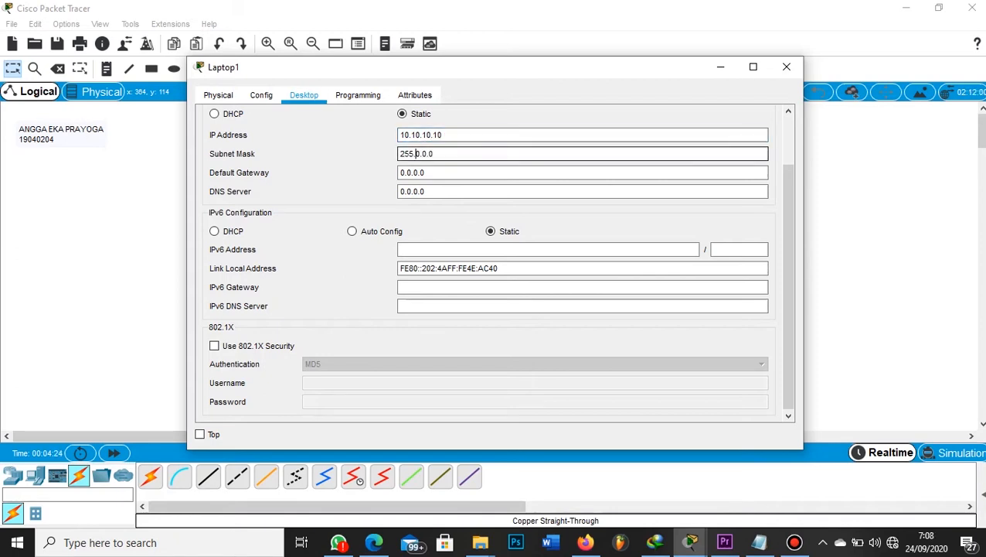
pyautogui.hotkey('ctrl', 'a')
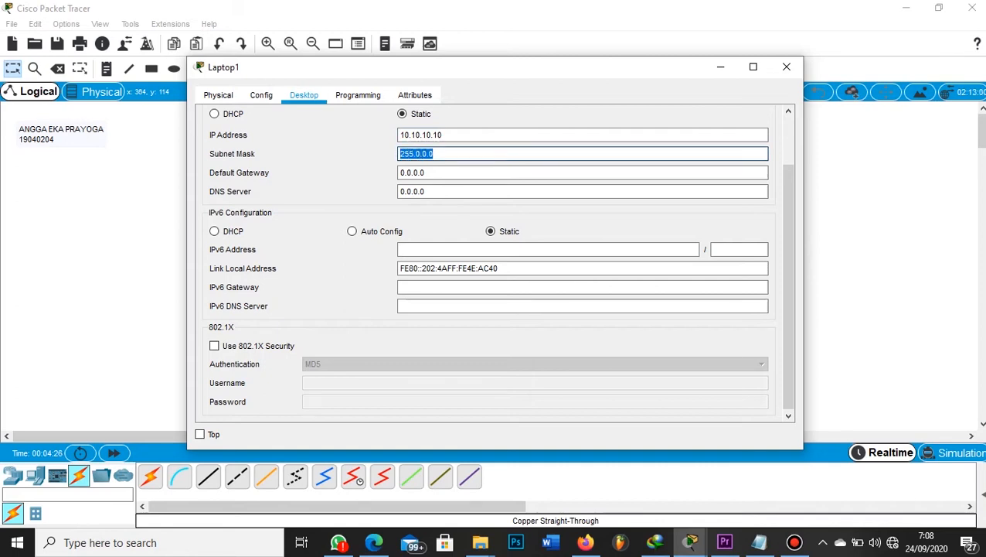
pyautogui.press('BackSpace')
pyautogui.write('255')
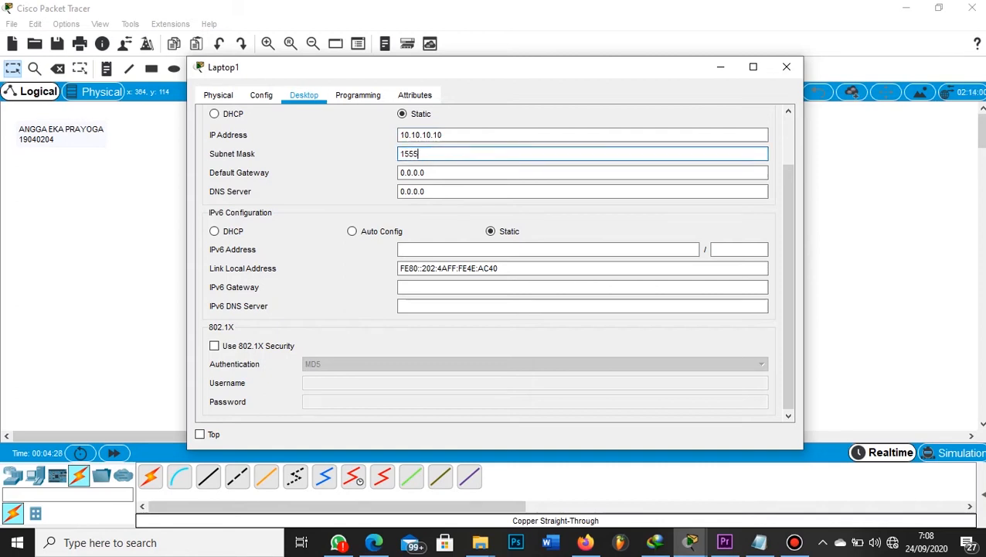
pyautogui.press('BackSpace')
pyautogui.press('BackSpace')
pyautogui.press('BackSpace')
pyautogui.write('2555')
pyautogui.press('BackSpace')
pyautogui.write('.255.255')
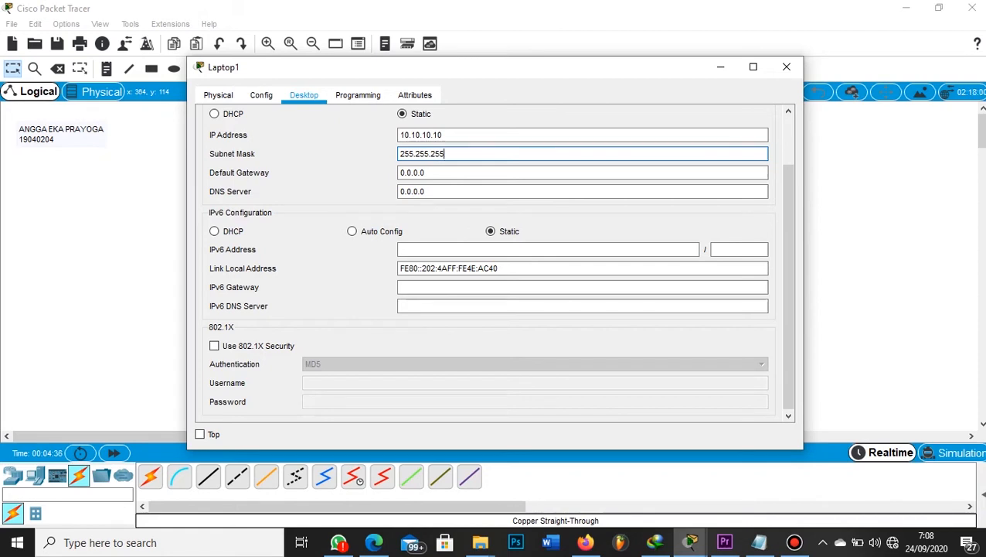
pyautogui.write('.0')
# Step: Copy Laptop1's subnet mask to the clipboard and close the laptop's configuration window
pyautogui.moveTo(452, 153); pyautogui.dragTo(398, 154)
pyautogui.hotkey('ctrl', 'c')
pyautogui.click(453, 154)
pyautogui.rightClick(410, 158)
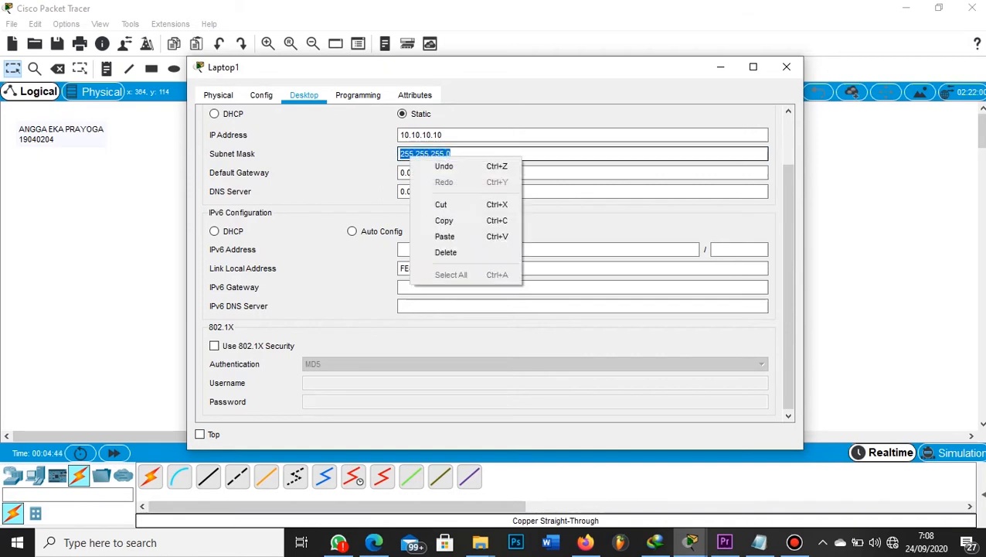
pyautogui.click(445, 221)
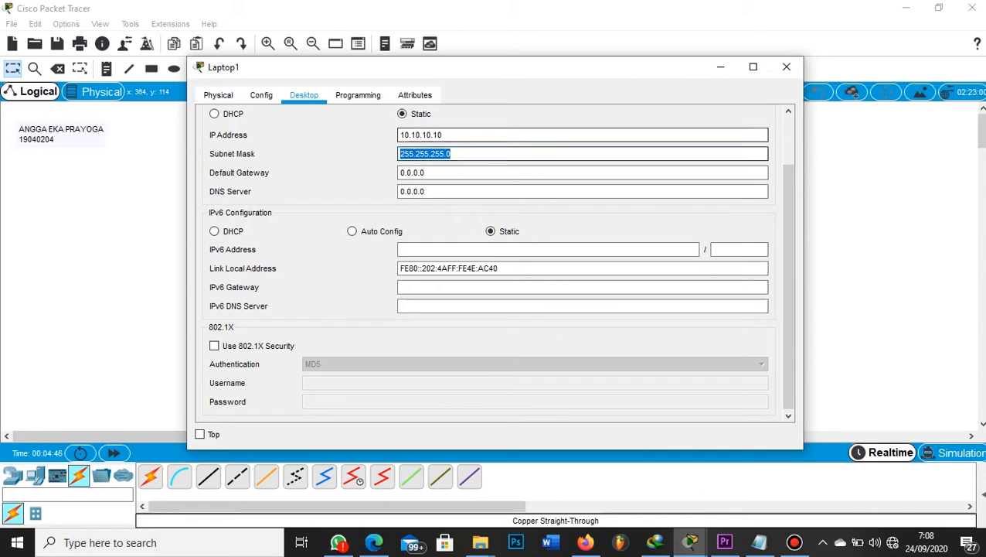
pyautogui.click(455, 154)
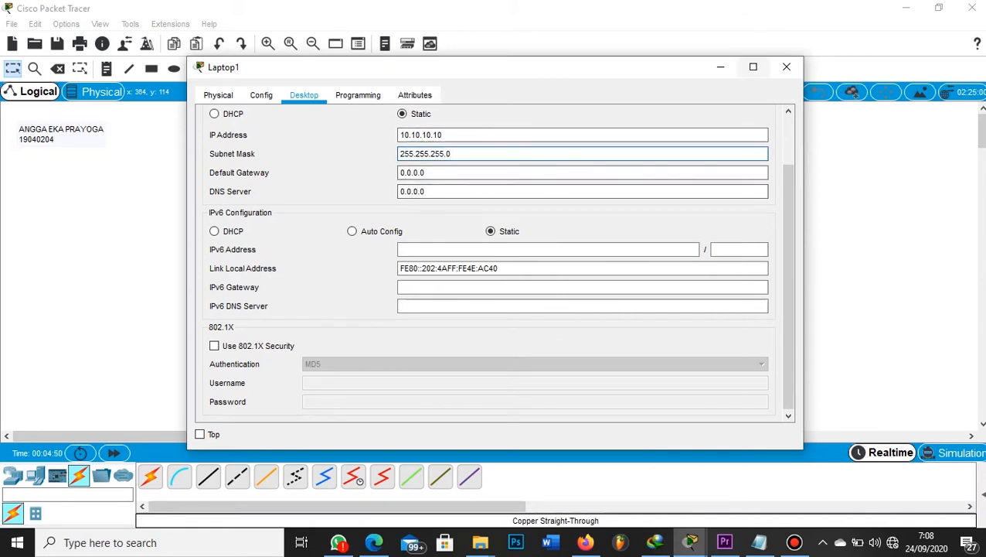
pyautogui.click(218, 95)
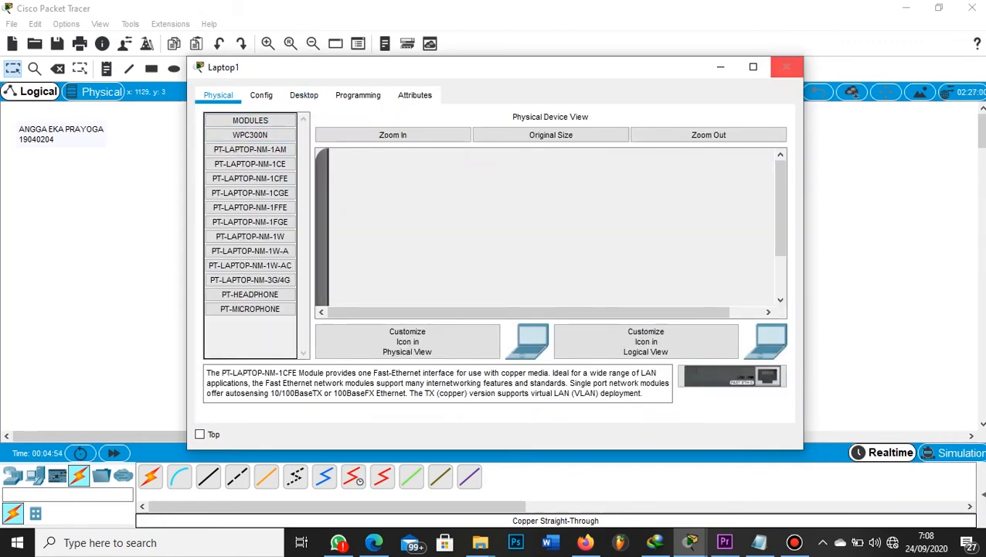
pyautogui.click(786, 67)
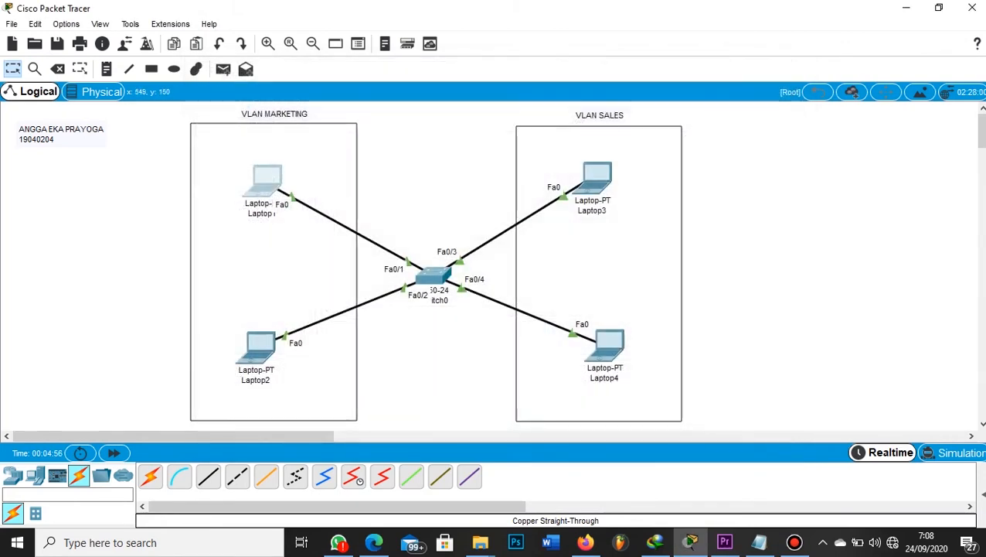
# Step: Set Laptop2's static IPv4 address to 10.10.10.11 in its IP configuration
pyautogui.click(260, 345)
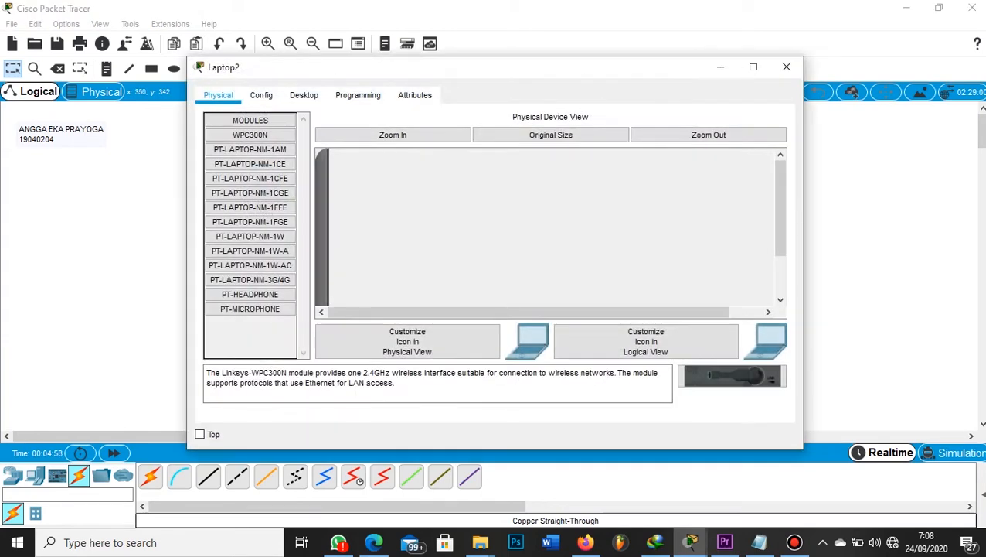
pyautogui.click(261, 95)
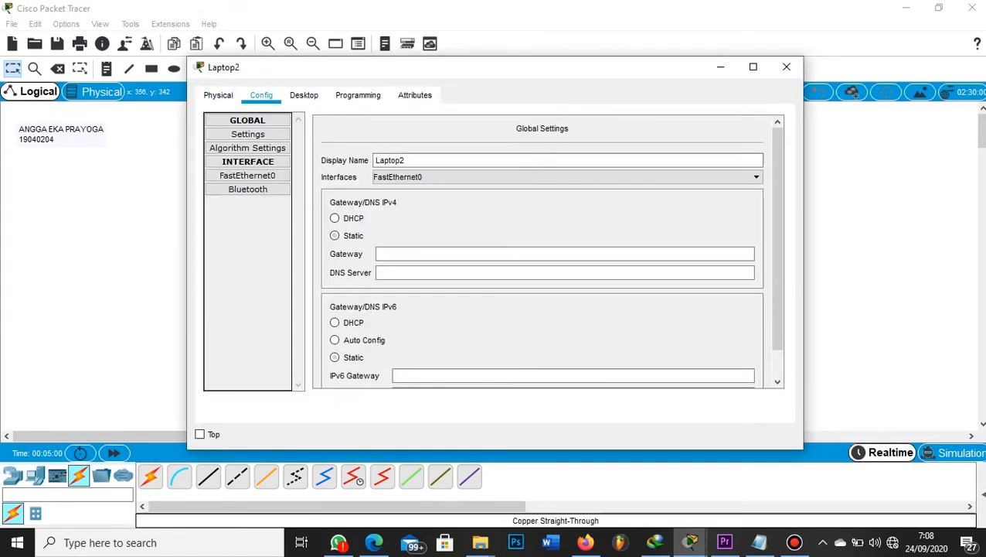
pyautogui.click(304, 95)
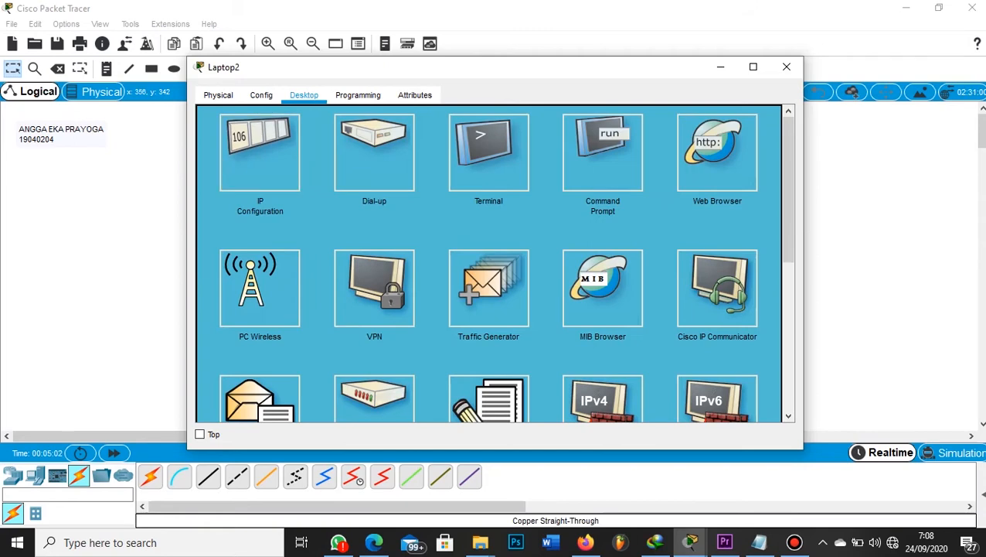
pyautogui.click(260, 153)
pyautogui.click(463, 154)
pyautogui.click(464, 135)
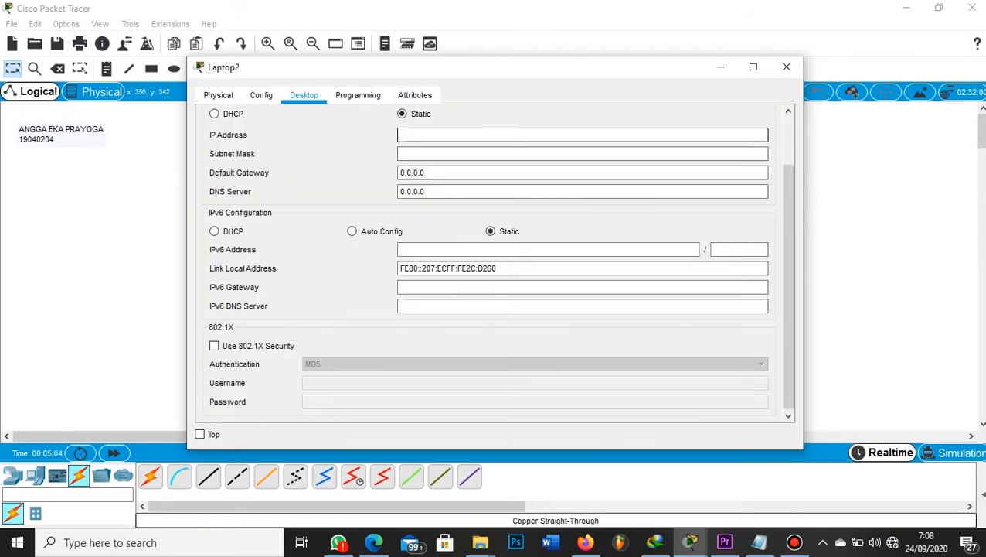
pyautogui.write('10.10.10.11')
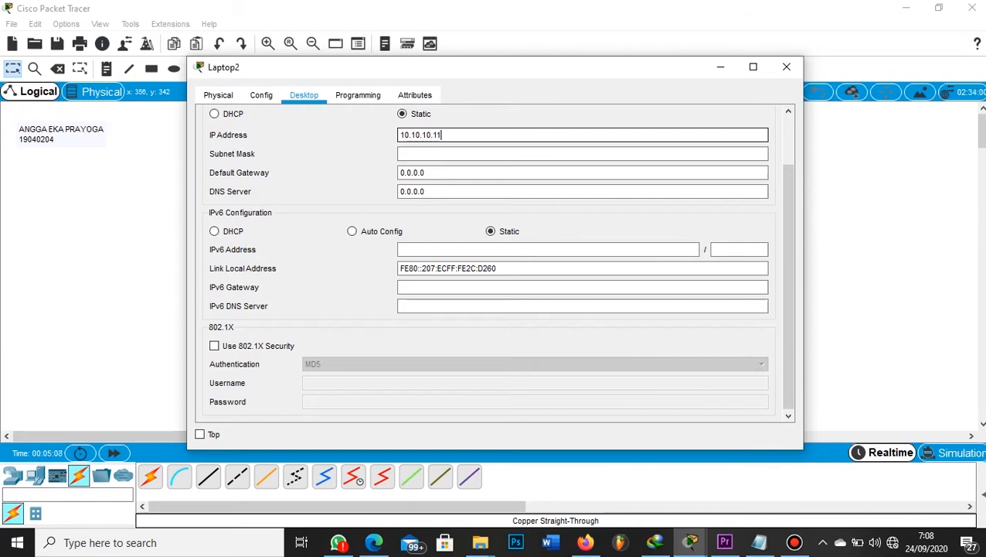
# Step: Replace Laptop2's subnet mask with the copied 255.255.255.0 and close the laptop's configuration window
pyautogui.click(420, 154)
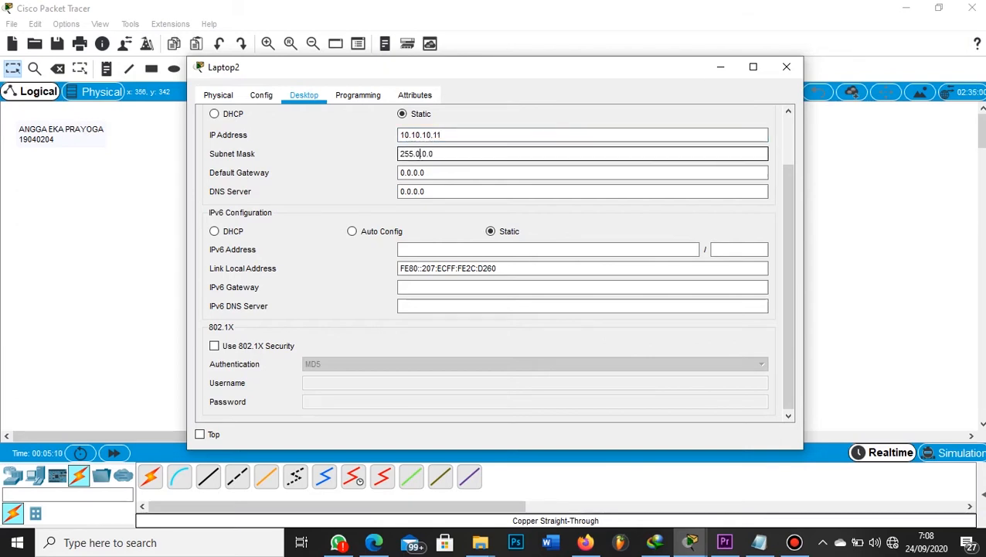
pyautogui.hotkey('ctrl', 'a')
pyautogui.press('BackSpace')
pyautogui.hotkey('ctrl', 'v')
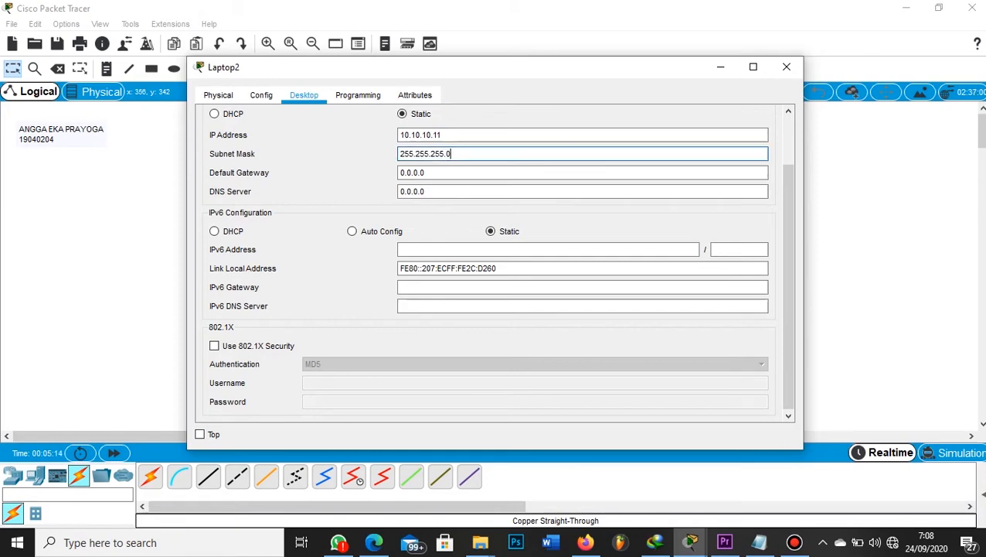
pyautogui.click(786, 66)
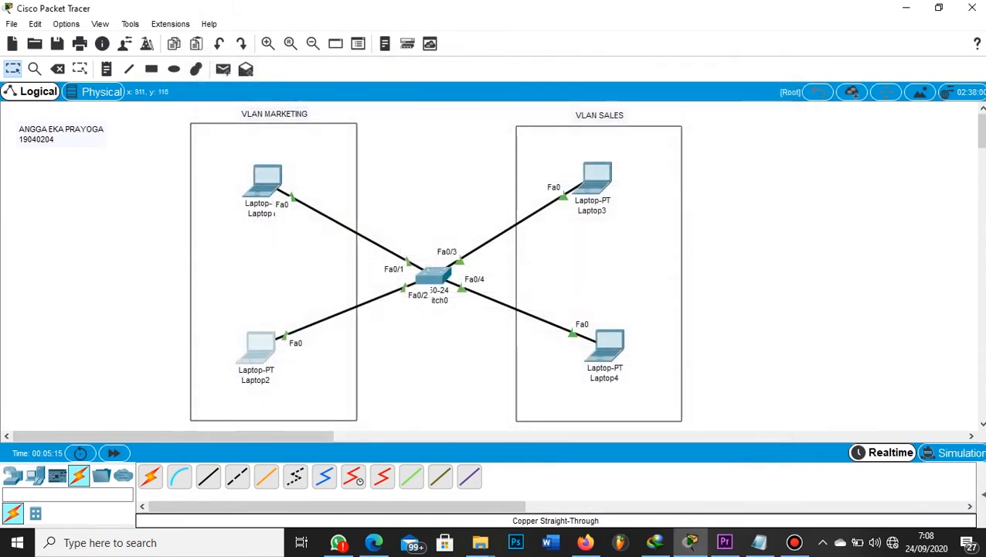
# Step: Set Laptop3's static IPv4 address to 20.20.20.20 in its IP configuration
pyautogui.click(597, 178)
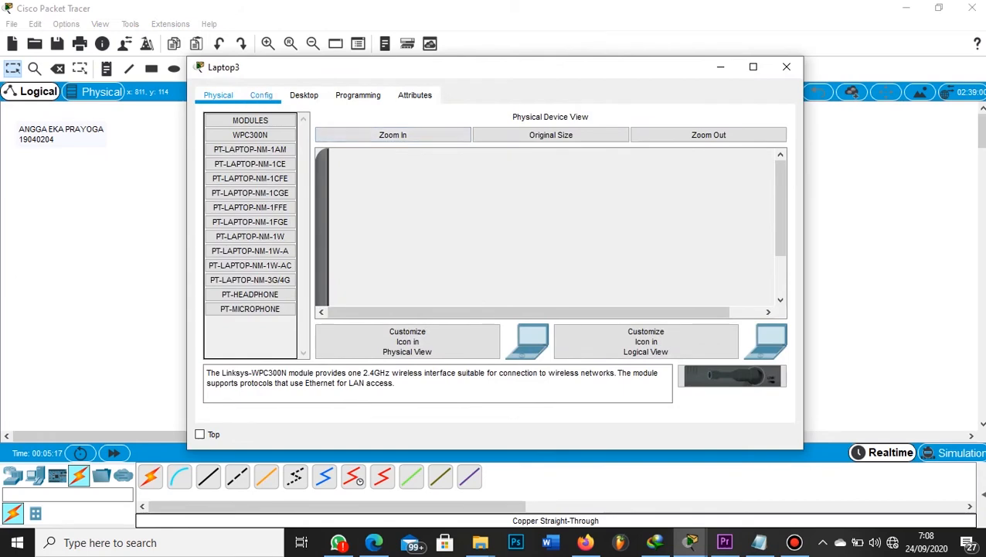
pyautogui.click(261, 94)
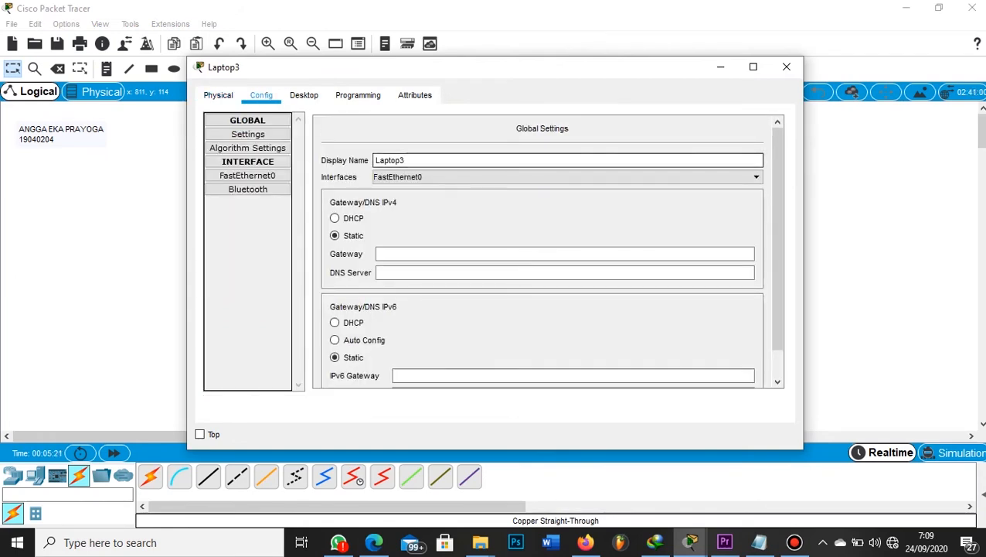
pyautogui.click(304, 95)
pyautogui.click(264, 153)
pyautogui.click(464, 134)
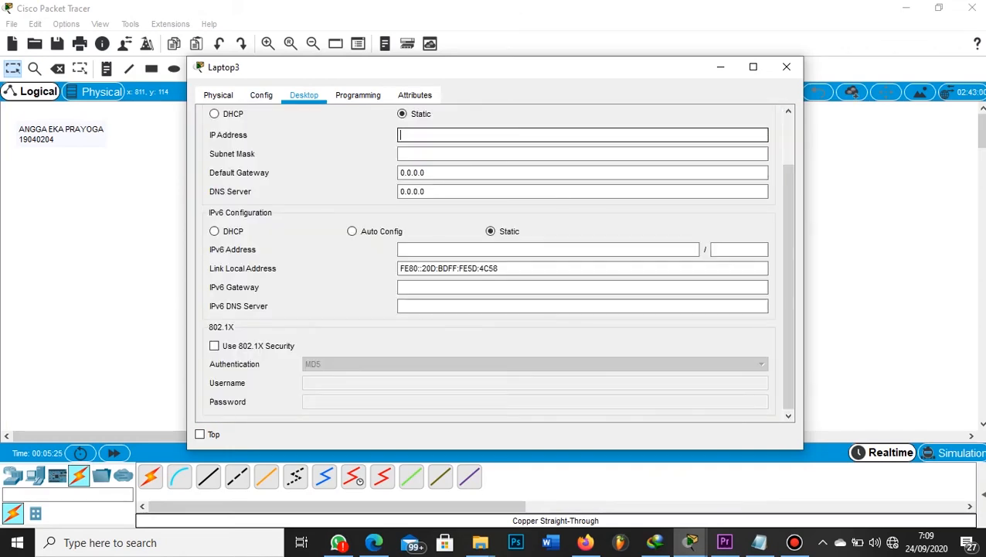
pyautogui.write('20.2')
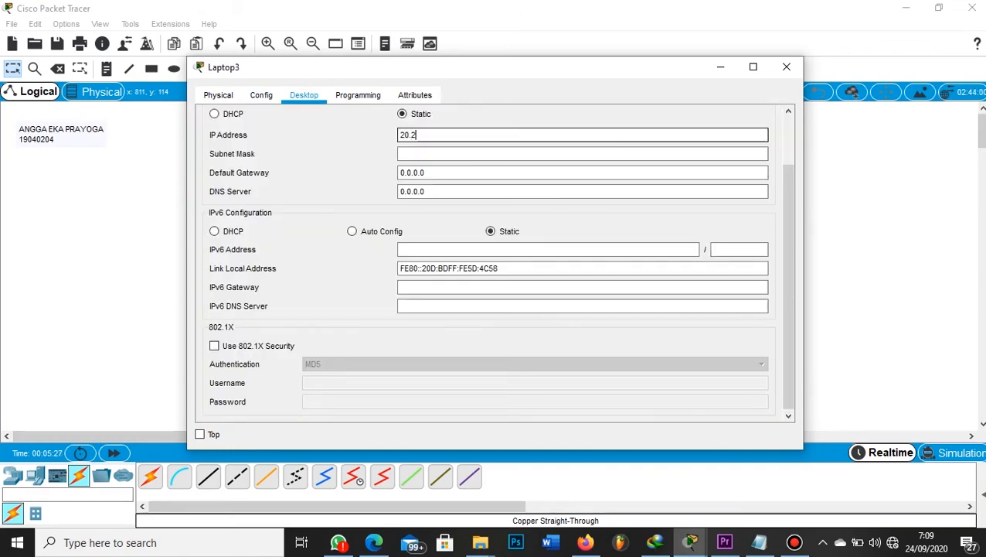
pyautogui.write('0.20.20')
# Step: Change Laptop3's subnet mask to 255.255.255.0 and close the laptop's configuration window
pyautogui.click(421, 153)
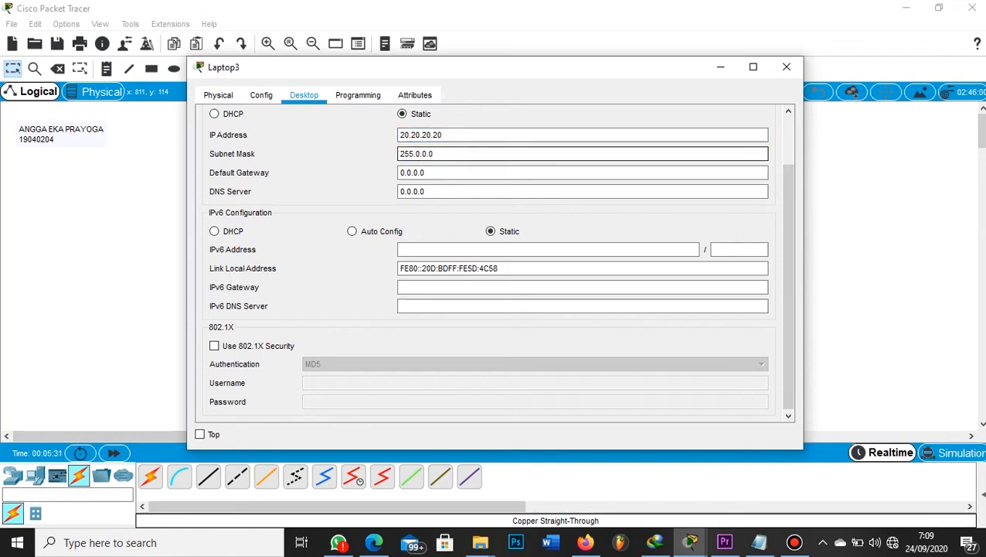
pyautogui.hotkey('ctrl', 'a')
pyautogui.press('BackSpace')
pyautogui.write('255.255.255.0')
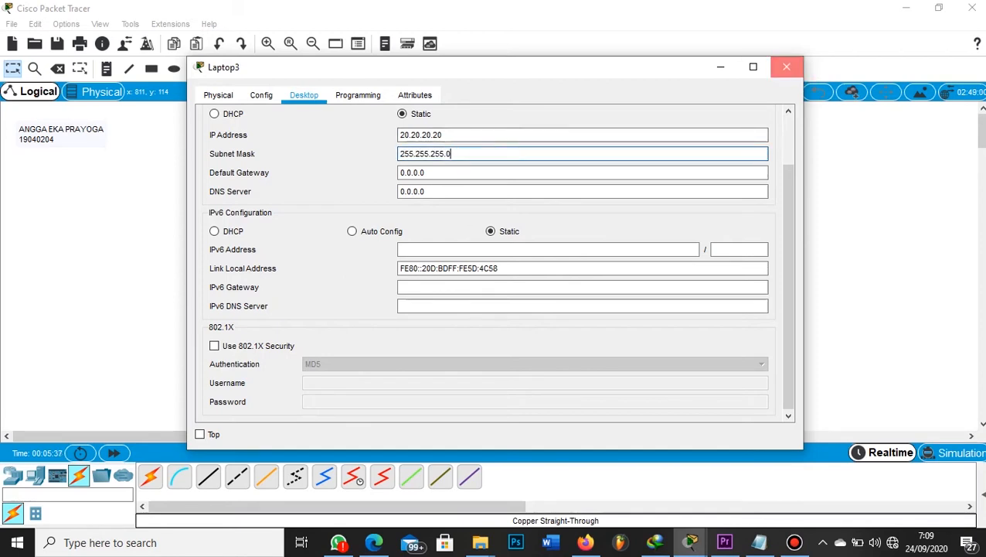
pyautogui.click(786, 66)
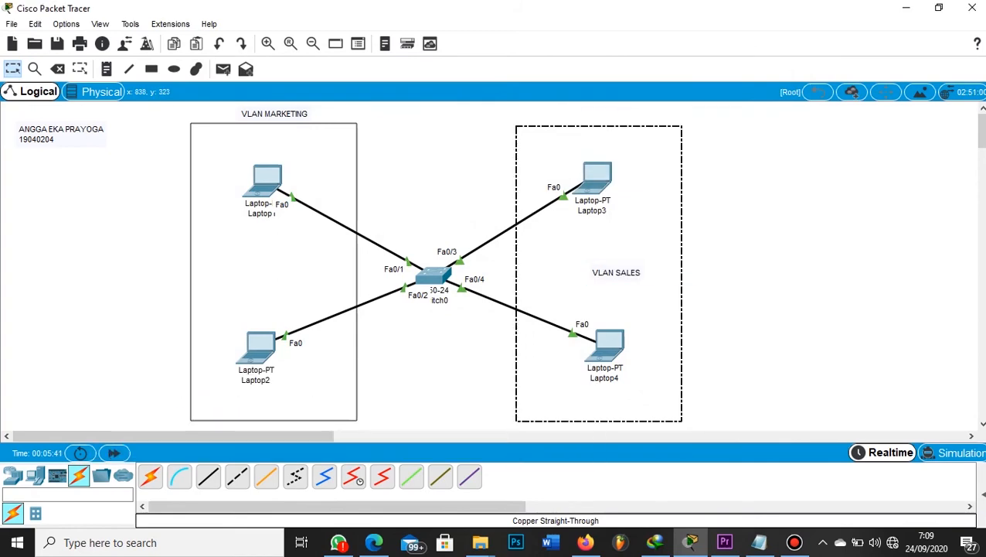
# Step: Set Laptop4's static IPv4 address to 20.20.20.21 in its IP configuration
pyautogui.doubleClick(605, 340)
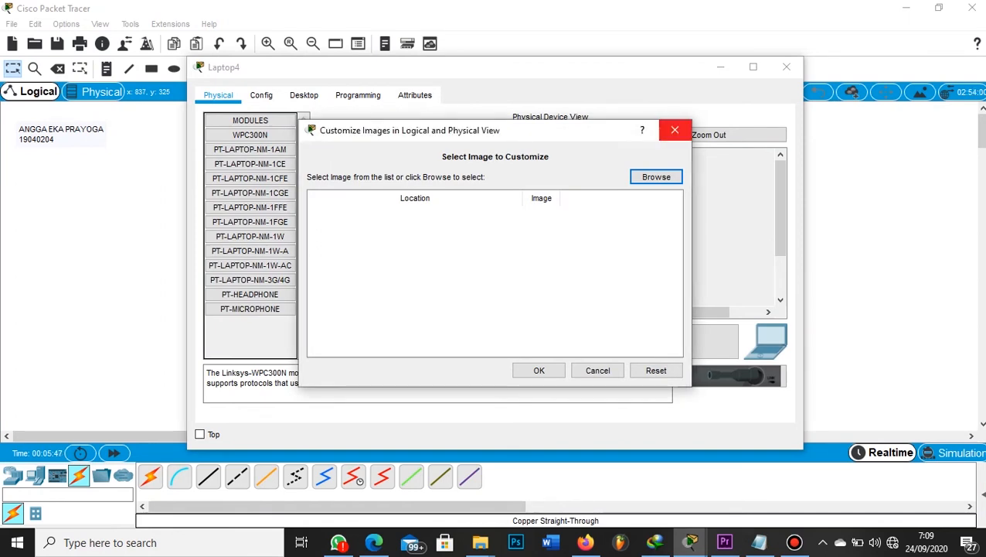
pyautogui.click(675, 130)
pyautogui.click(304, 95)
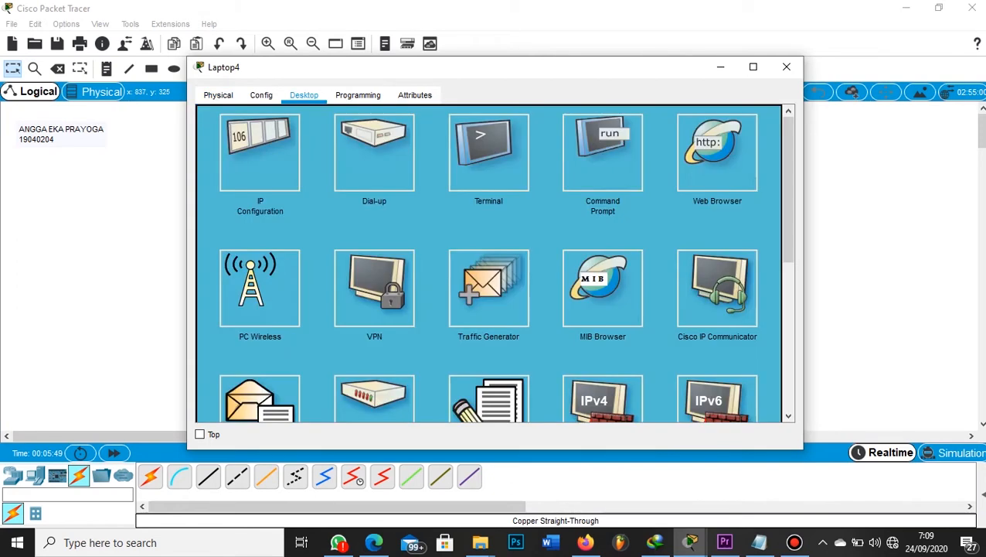
pyautogui.click(259, 153)
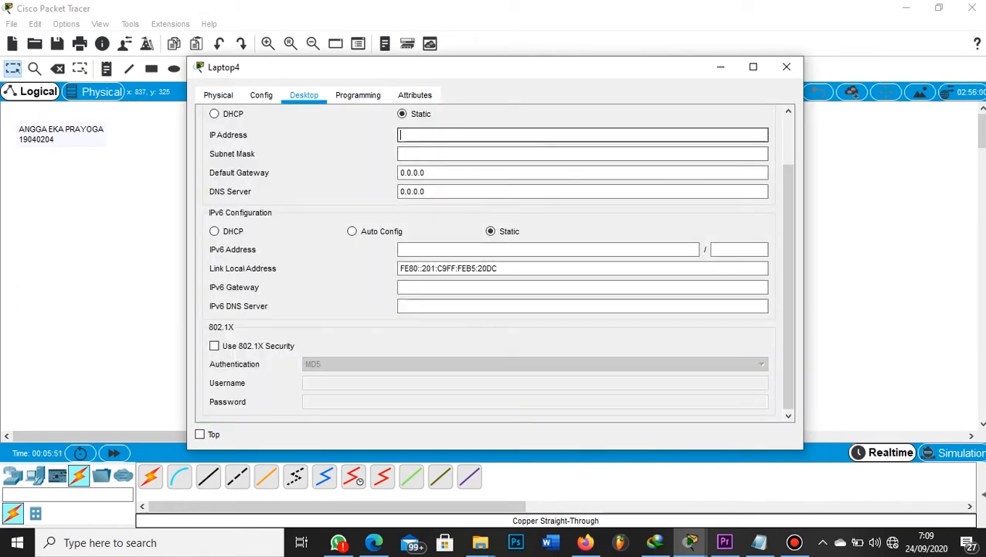
pyautogui.write('20.20.20.21')
# Step: Change Laptop4's subnet mask to 255.255.255.0 and close the laptop's configuration window
pyautogui.press('Tab')
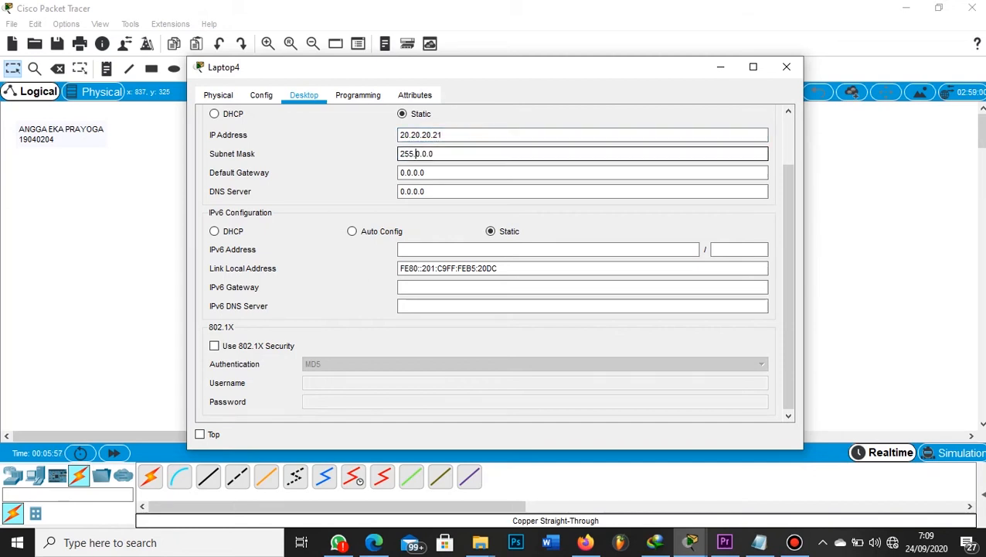
pyautogui.hotkey('ctrl', 'a')
pyautogui.press('BackSpace')
pyautogui.write('255.255.255.0')
pyautogui.click(787, 66)
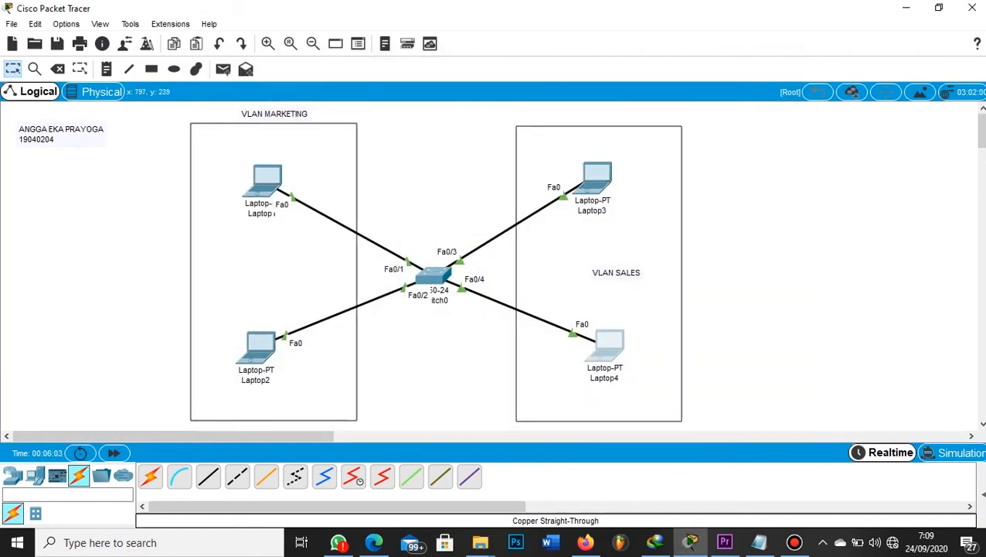
# Step: Move the VLAN SALES label back above the rectangle around Laptop3 and Laptop4
pyautogui.moveTo(616, 272); pyautogui.dragTo(590, 113)
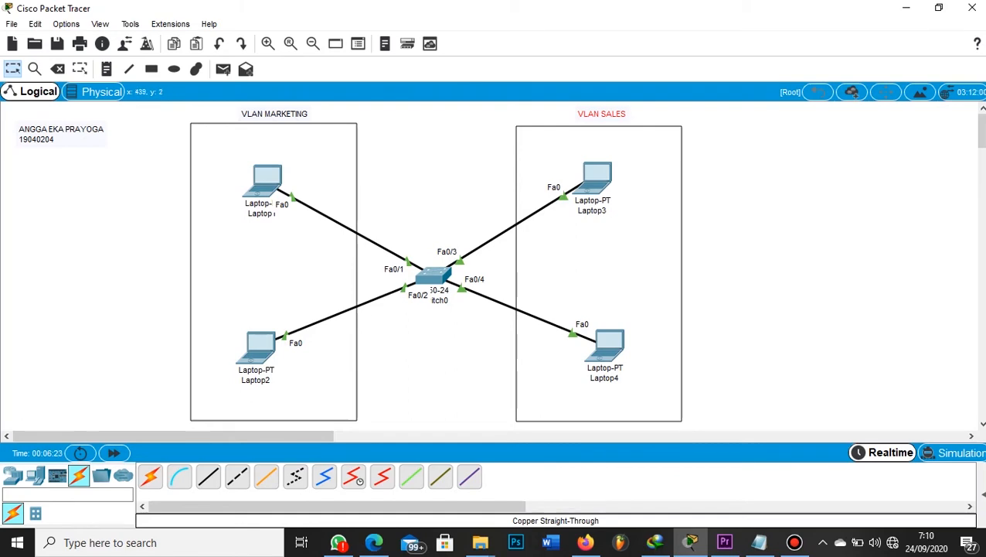
# Step: Open Switch0's command line, enter privileged mode with en, and enter global configuration mode with configure terminal
pyautogui.click(433, 275)
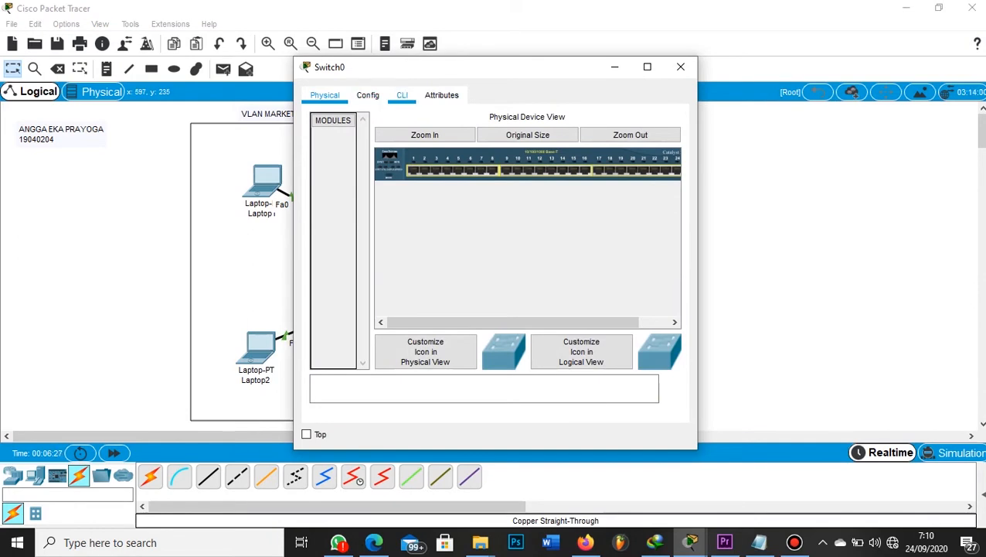
pyautogui.click(402, 94)
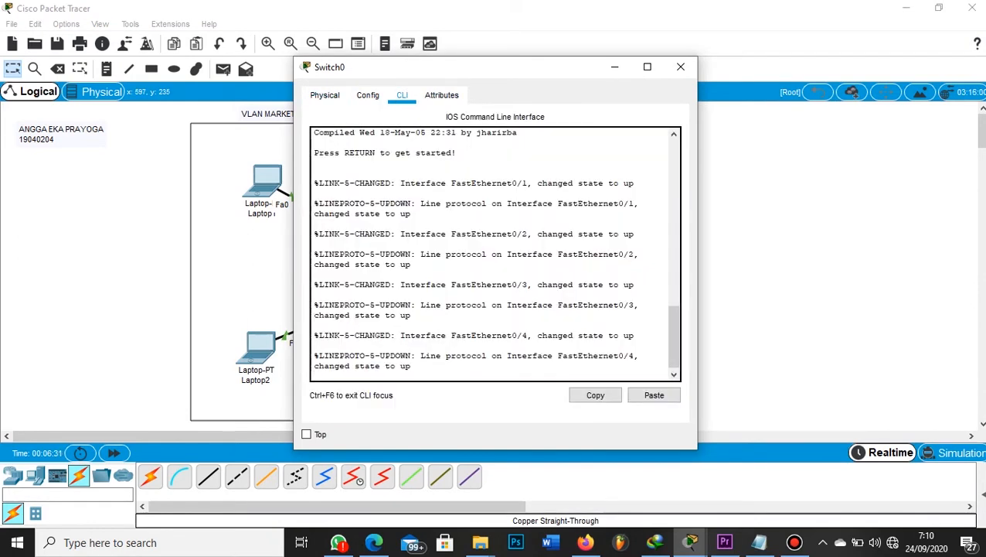
pyautogui.press('Return')
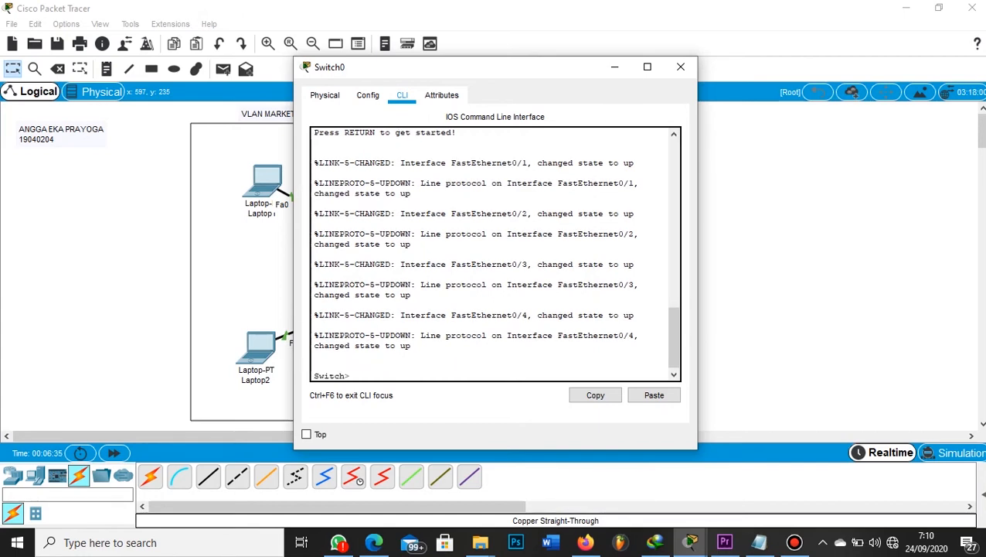
pyautogui.write('EN')
pyautogui.press('BackSpace')
pyautogui.press('BackSpace')
pyautogui.write('en')
pyautogui.press('Return')
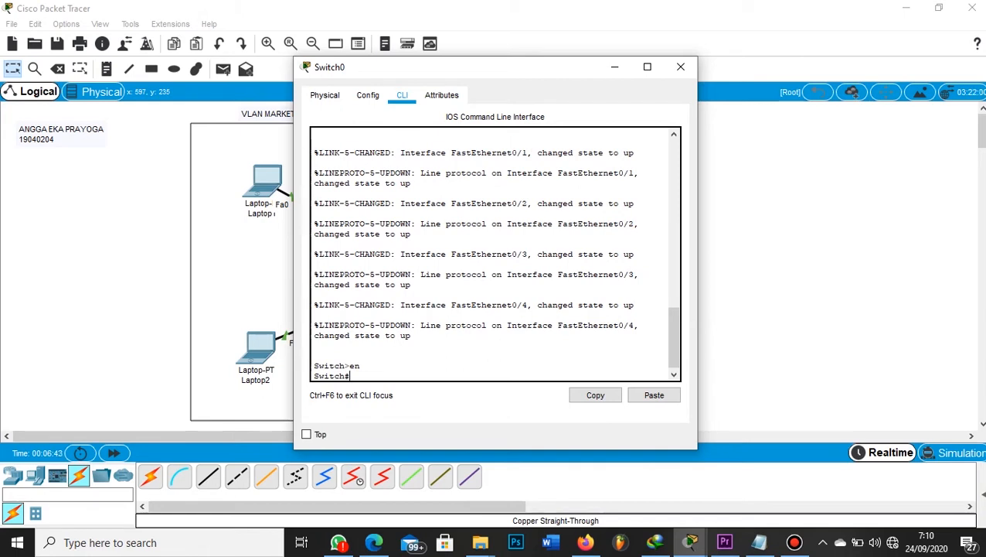
pyautogui.write('configure terminal')
pyautogui.press('Return')
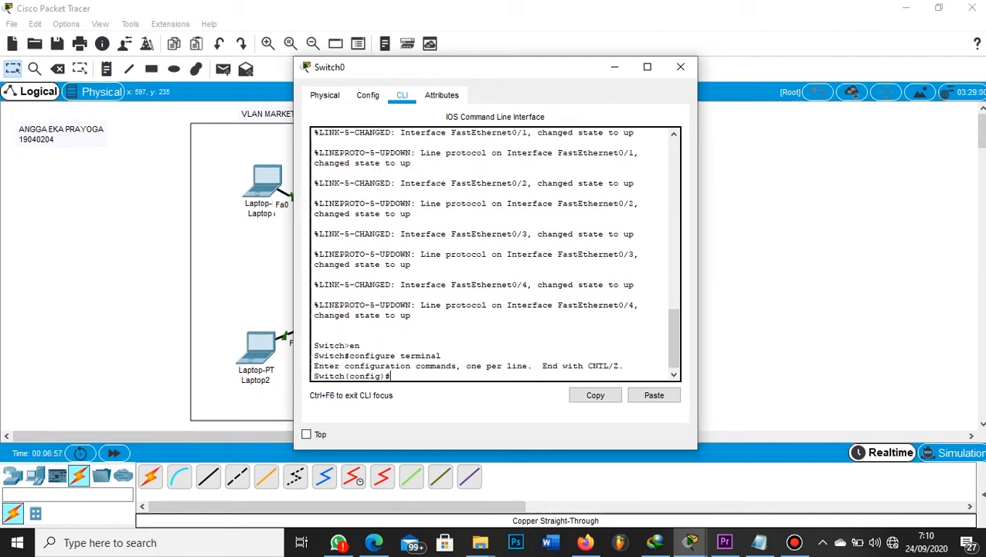
# Step: Create VLAN 10 on Switch0, name it marketing, and exit to global configuration mode
pyautogui.write('vlan 10')
pyautogui.press('Return')
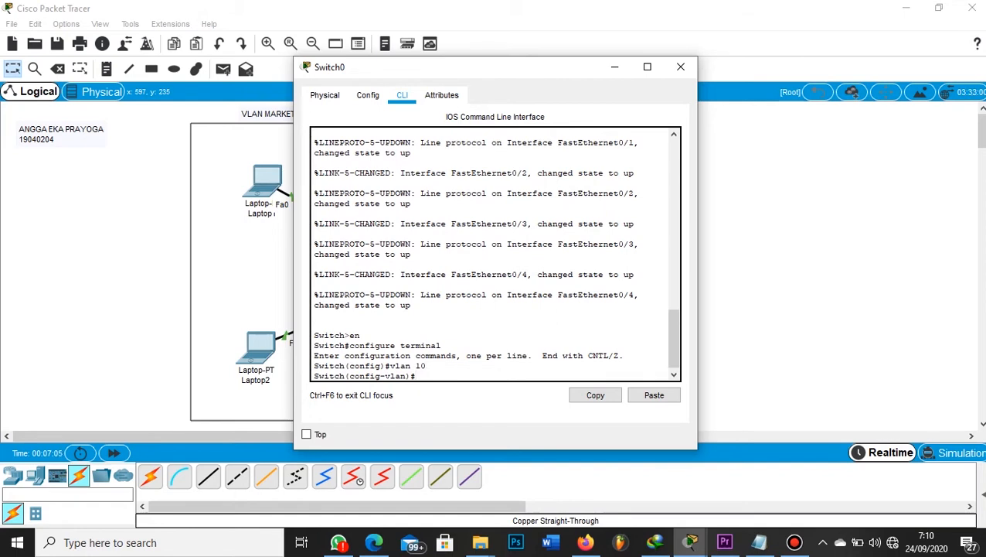
pyautogui.write('name mar')
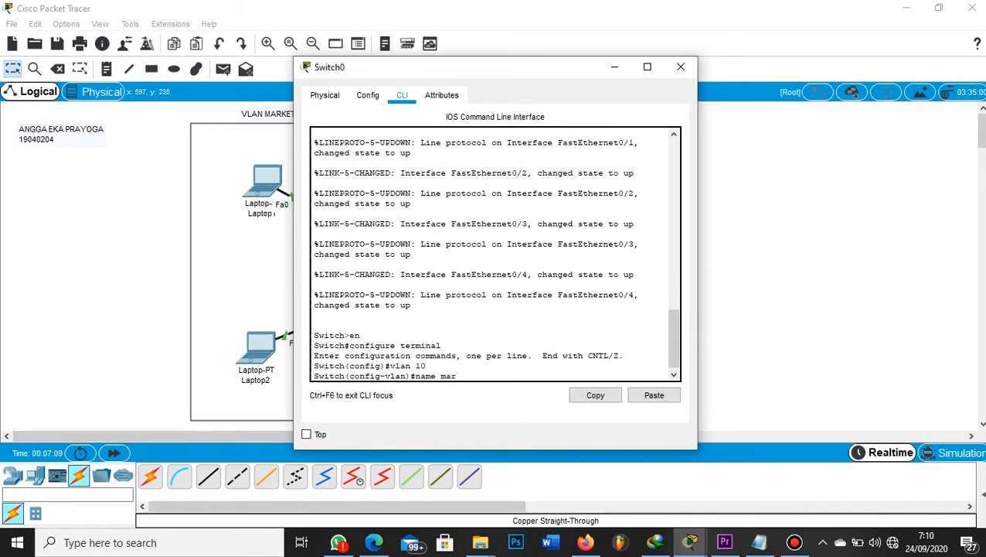
pyautogui.write('keting')
pyautogui.press('Return')
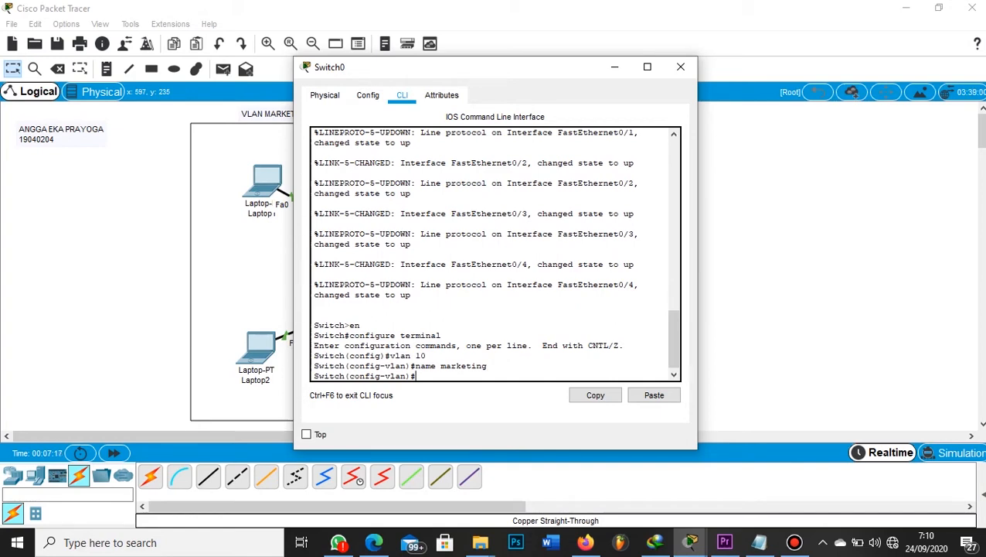
pyautogui.write('exit')
pyautogui.press('Return')
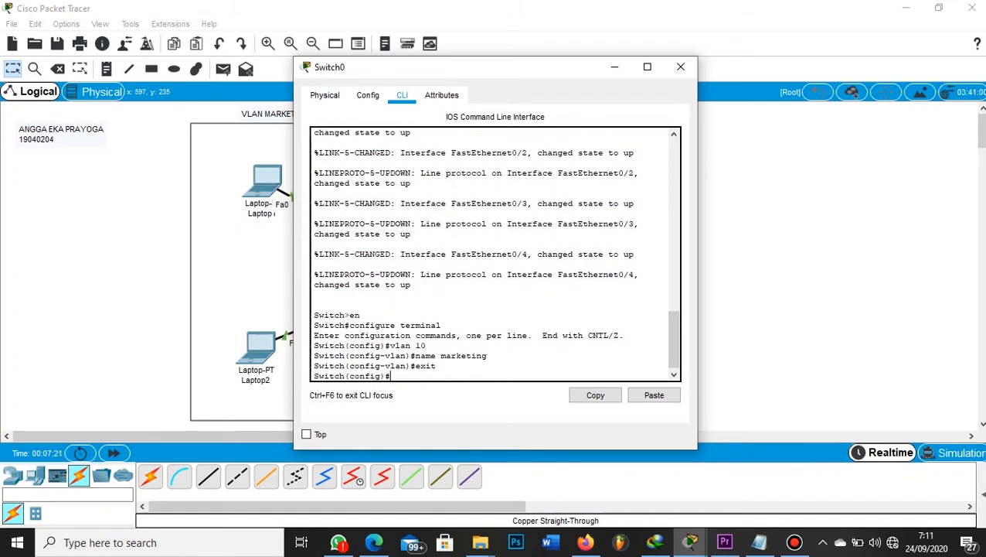
# Step: Create VLAN 20 on Switch0, name it sales, and exit to global configuration mode
pyautogui.write('vlan 20')
pyautogui.press('Return')
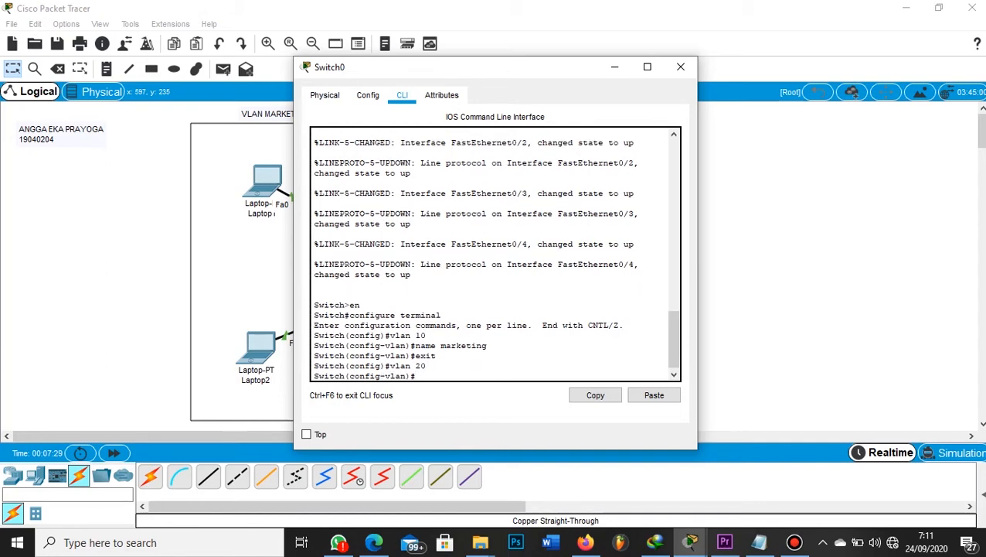
pyautogui.write('name sales')
pyautogui.press('Return')
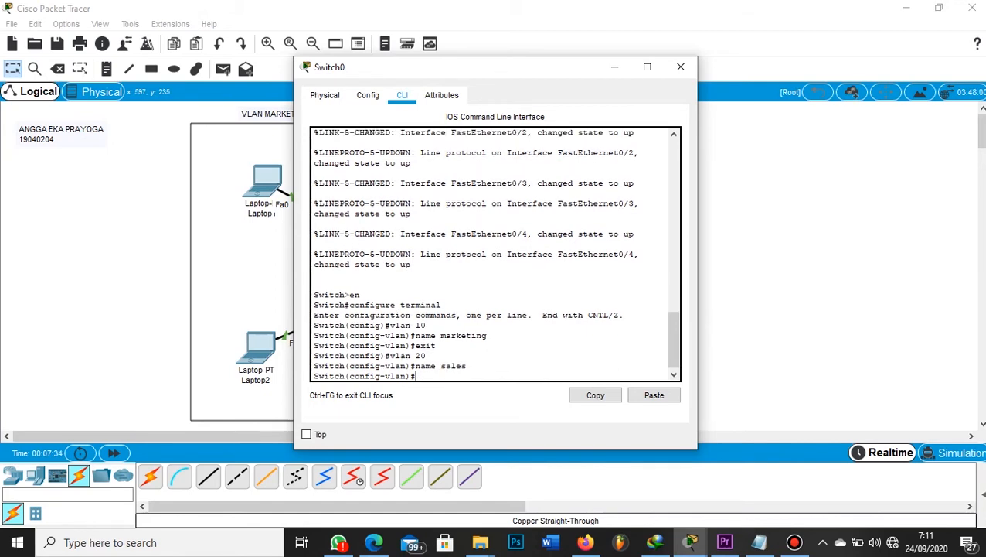
pyautogui.write('exit')
pyautogui.press('Return')
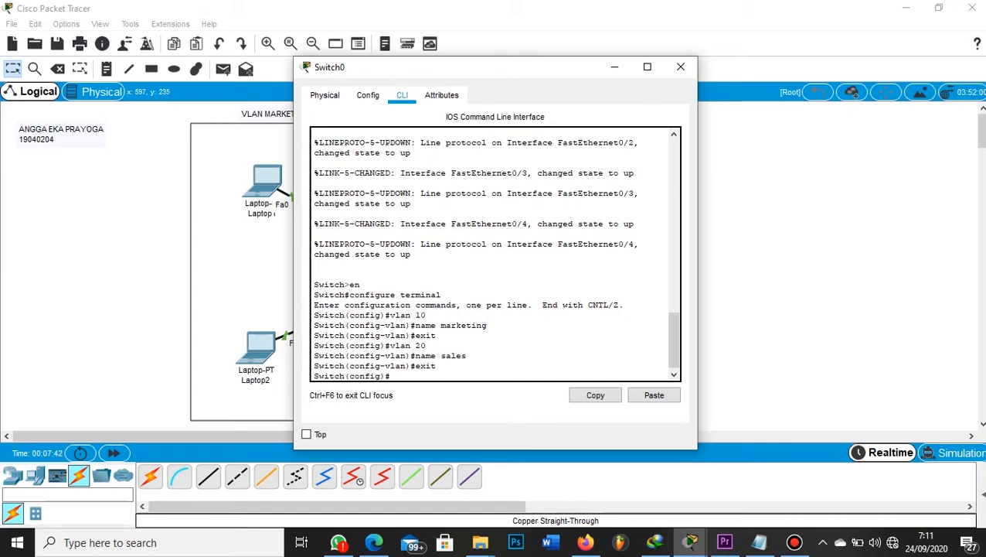
# Step: Move the Switch0 window aside to uncover the switch and its port labels in the topology
pyautogui.moveTo(472, 67); pyautogui.dragTo(623, 85)
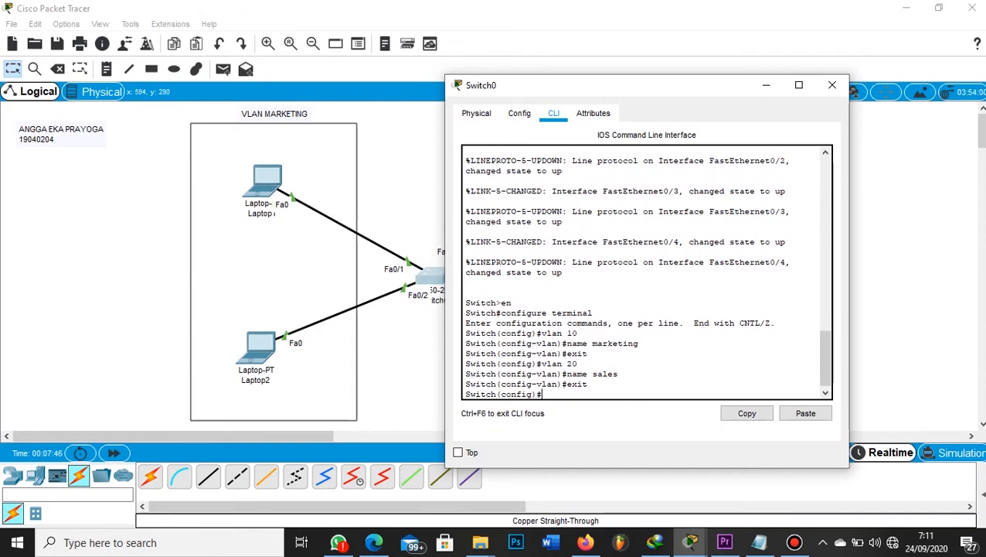
pyautogui.moveTo(541, 85); pyautogui.dragTo(685, 103)
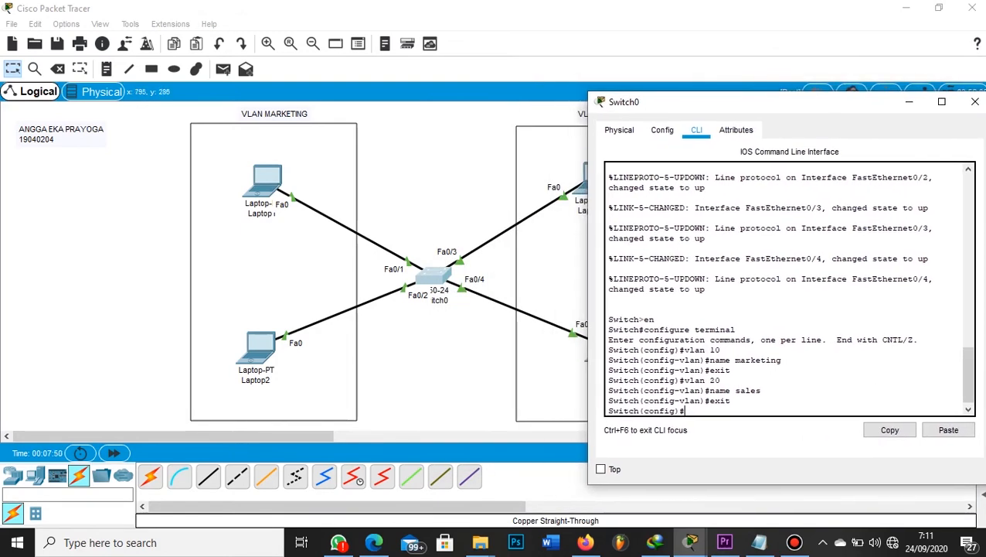
# Step: Enter interface configuration for fastethernet0/1 on Switch0 and set the port to access mode with switchport mode access
pyautogui.moveTo(685, 103); pyautogui.dragTo(501, 69)
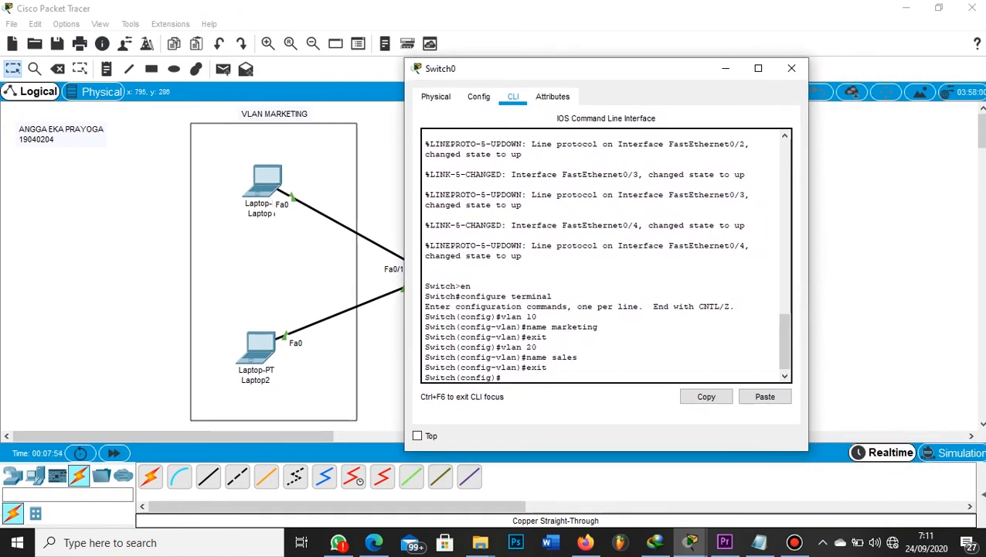
pyautogui.write('interface fastethernet')
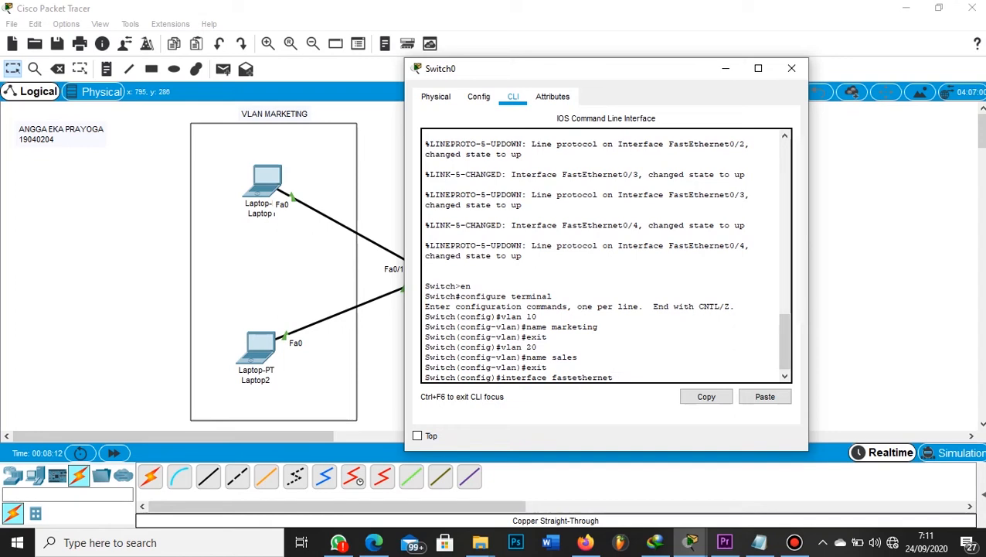
pyautogui.write('0/')
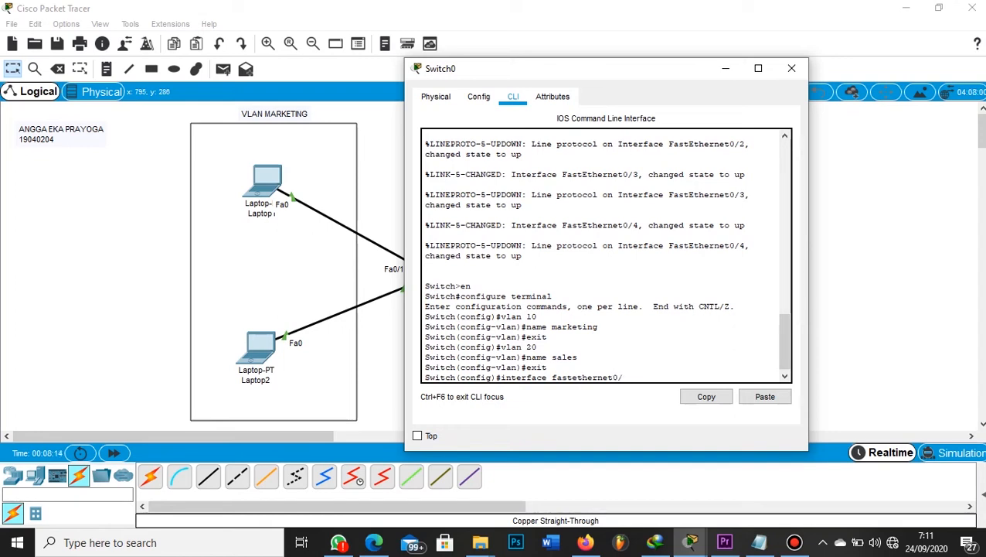
pyautogui.write('1')
pyautogui.press('Return')
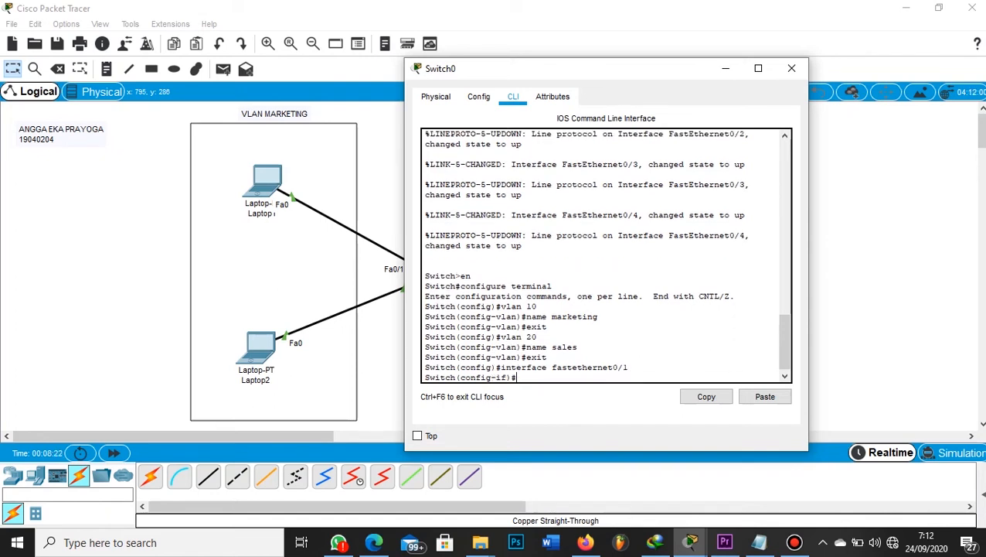
pyautogui.write('switchport mode access')
pyautogui.press('Return')
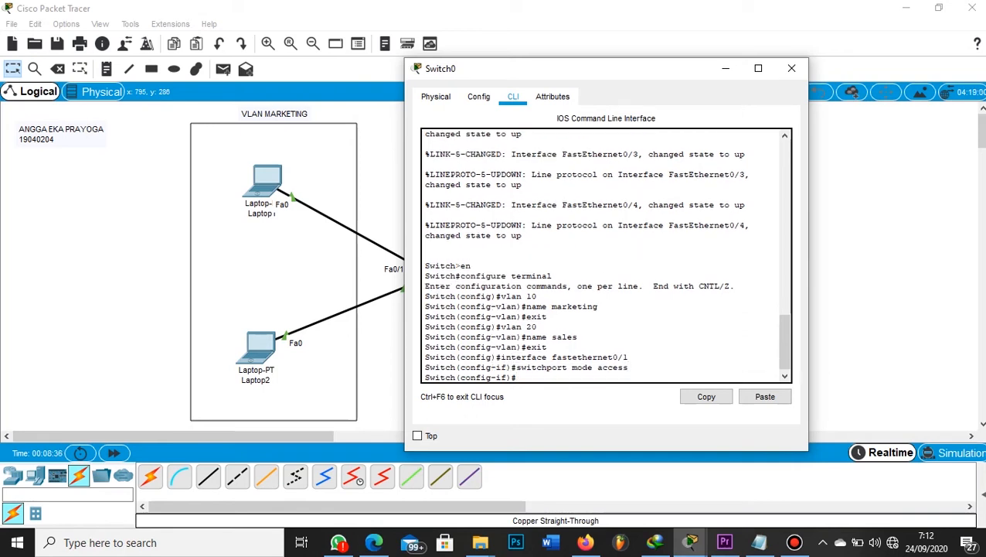
# Step: Assign FastEthernet0/1 to VLAN 10 with switchport access vlan 10, and exit to global configuration mode
pyautogui.write('switch port')
pyautogui.press('BackSpace')
pyautogui.press('BackSpace')
pyautogui.press('BackSpace')
pyautogui.press('BackSpace')
pyautogui.press('BackSpace')
pyautogui.write('port access vlan 10')
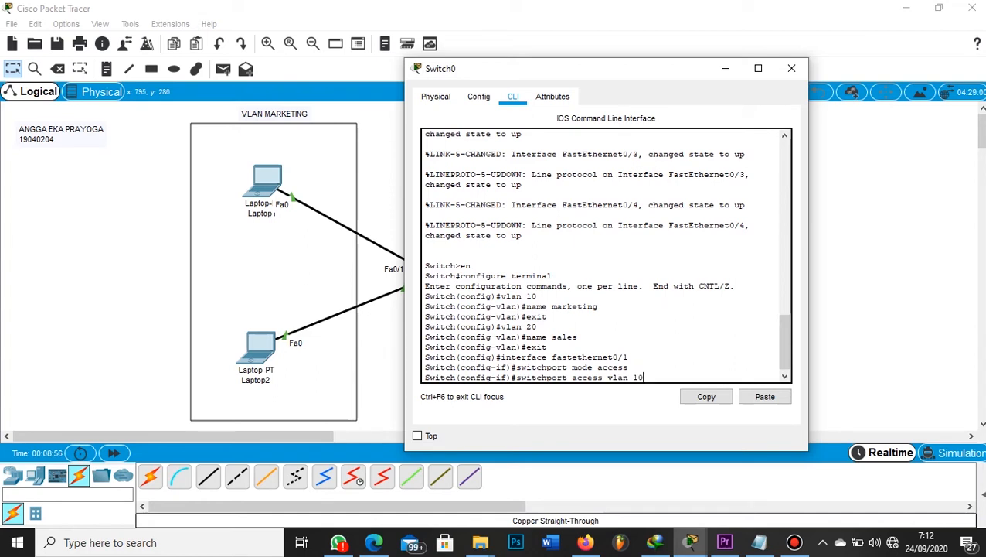
pyautogui.press('Return')
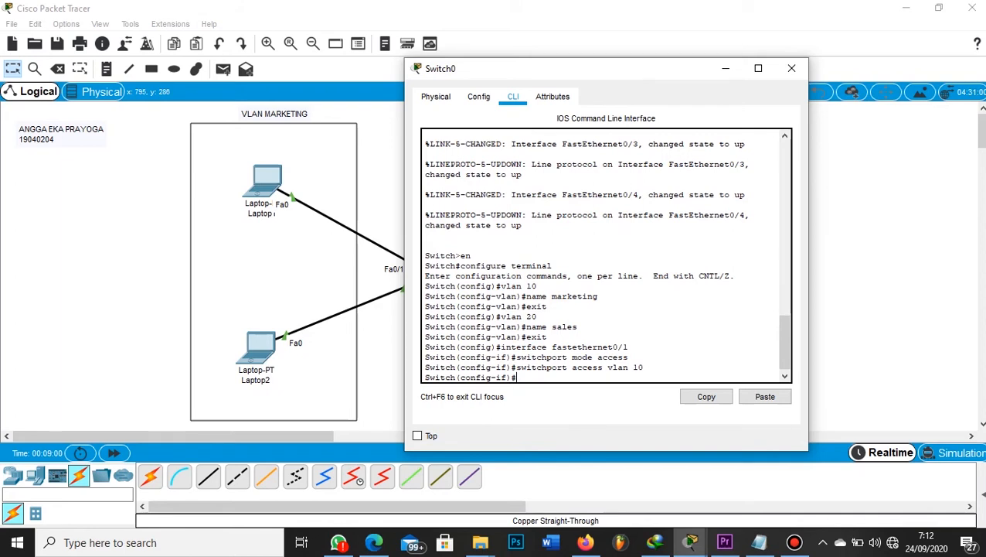
pyautogui.write('exit')
pyautogui.press('Return')
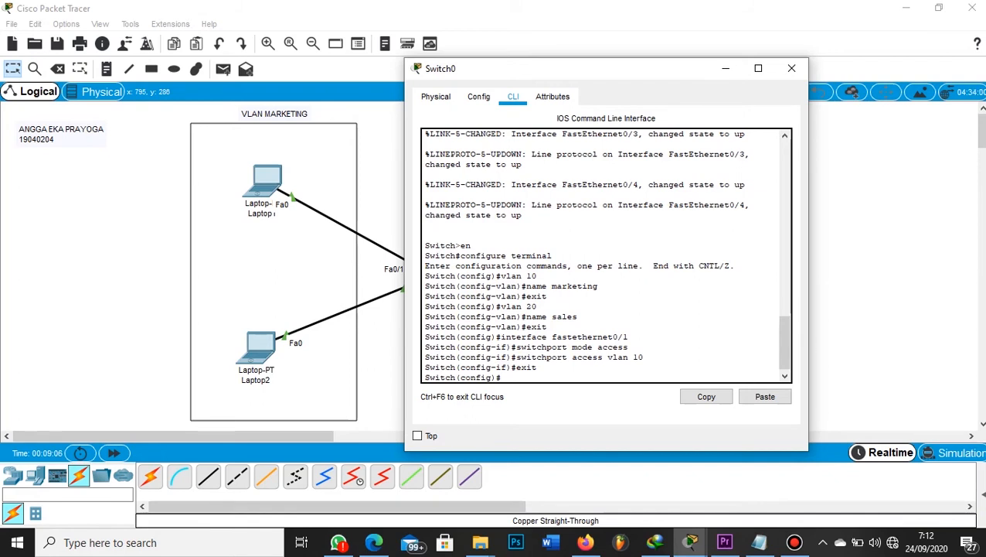
# Step: Enter interface configuration for fastethernet0/2 and set the port to access mode with switchport mode access
pyautogui.write('exit')
pyautogui.press('Up')
pyautogui.press('Up')
pyautogui.press('Up')
pyautogui.press('Up')
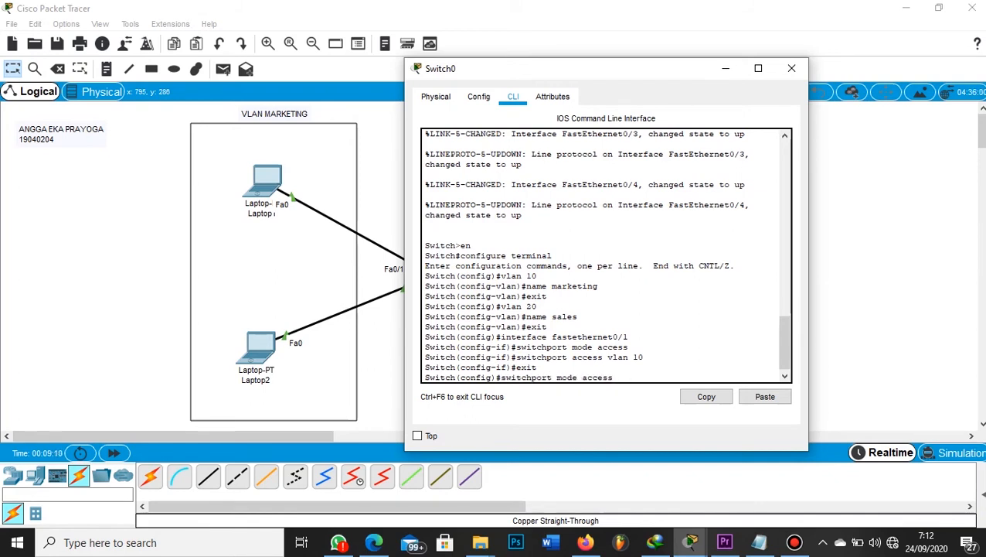
pyautogui.press('BackSpace')
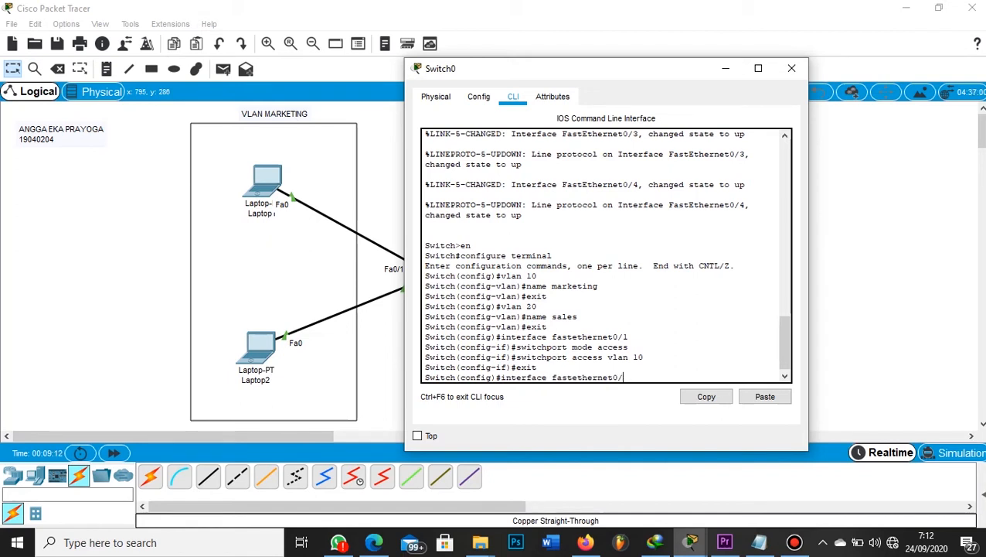
pyautogui.write('2')
pyautogui.press('Return')
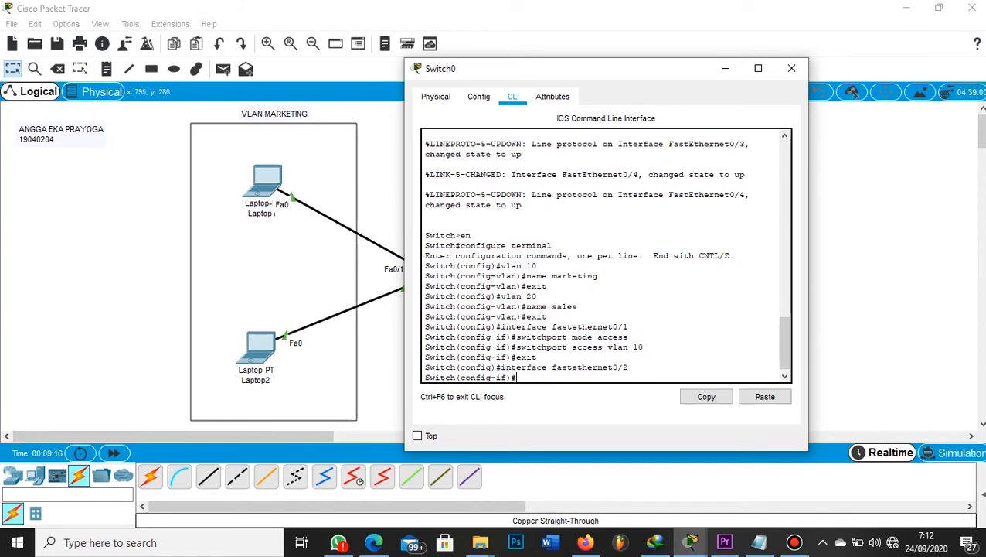
pyautogui.press('Up')
pyautogui.press('Up')
pyautogui.press('Up')
pyautogui.press('Up')
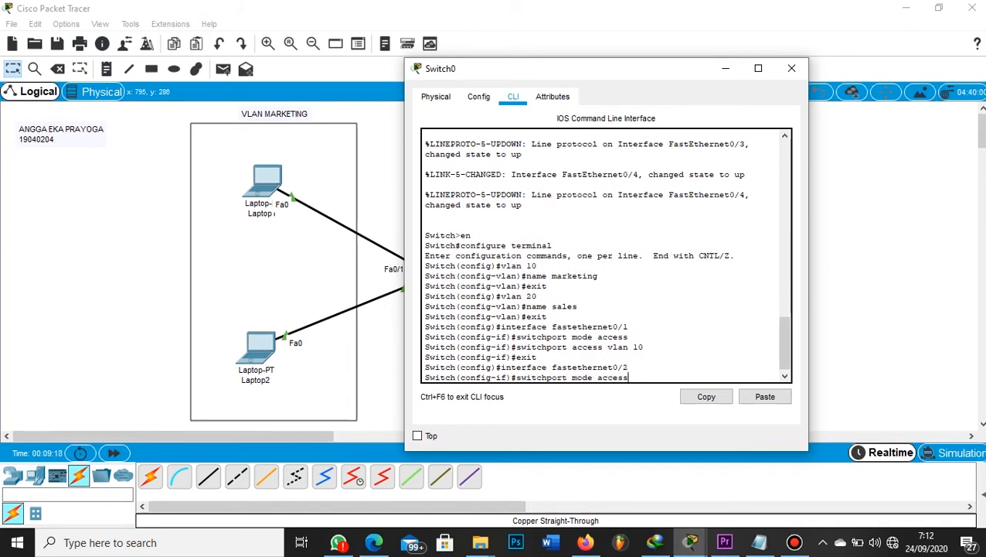
pyautogui.press('Return')
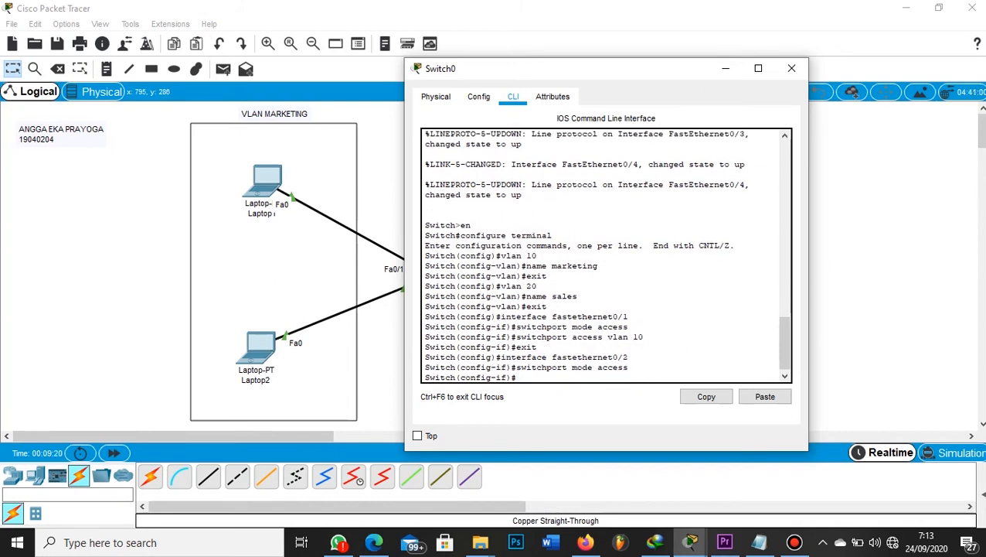
# Step: Assign FastEthernet0/2 to VLAN 10 with switchport access vlan 10, and exit to global configuration mode
pyautogui.press('Up')
pyautogui.press('Up')
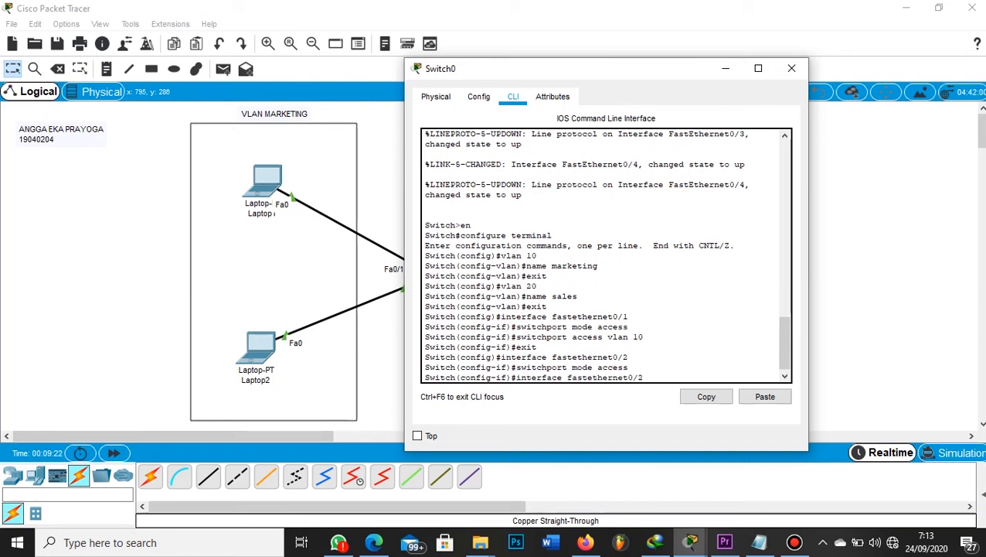
pyautogui.press('Up')
pyautogui.press('Up')
pyautogui.press('Return')
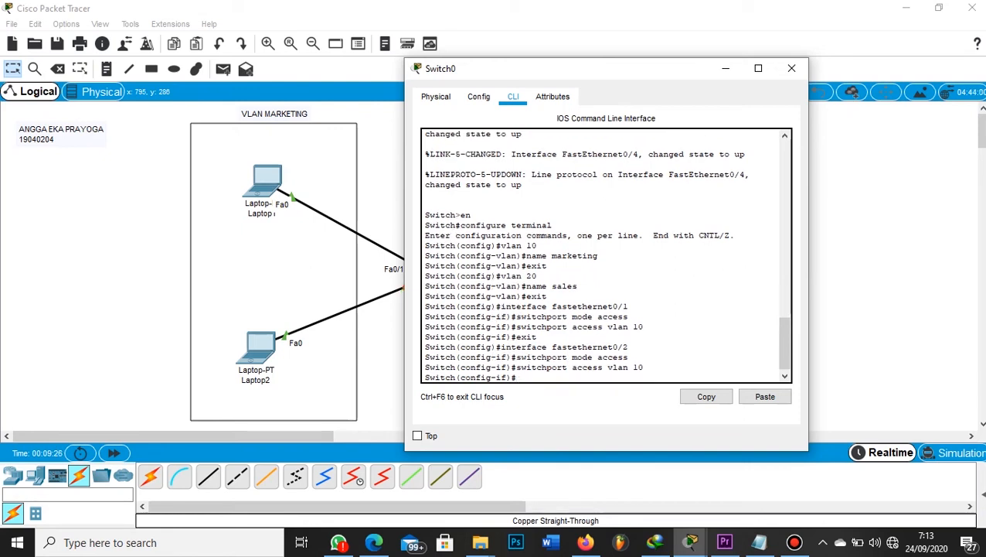
pyautogui.press('Up')
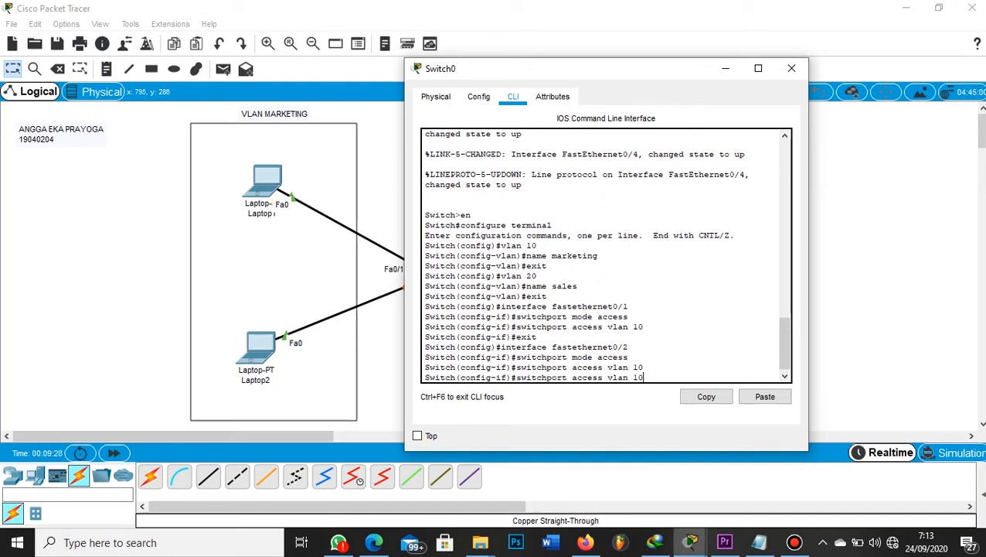
pyautogui.press('Up')
pyautogui.press('Up')
pyautogui.press('Up')
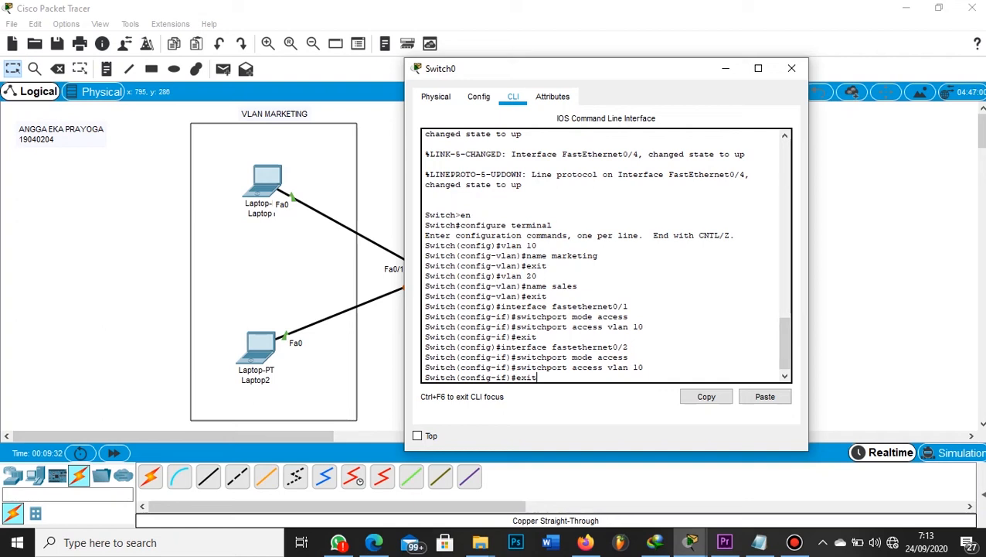
pyautogui.press('Return')
# Step: Enter interface configuration for fastethernet0/3 and set the port to access mode with switchport mode access
pyautogui.press('Up')
pyautogui.press('Up')
pyautogui.press('Up')
pyautogui.press('Up')
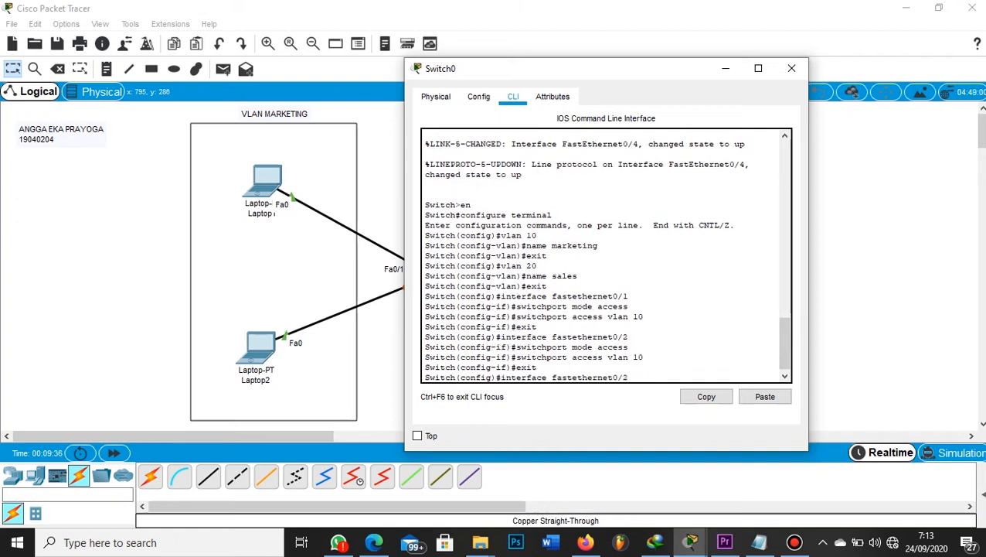
pyautogui.press('BackSpace')
pyautogui.write('3')
pyautogui.press('Return')
pyautogui.press('Up')
pyautogui.press('Up')
pyautogui.press('Up')
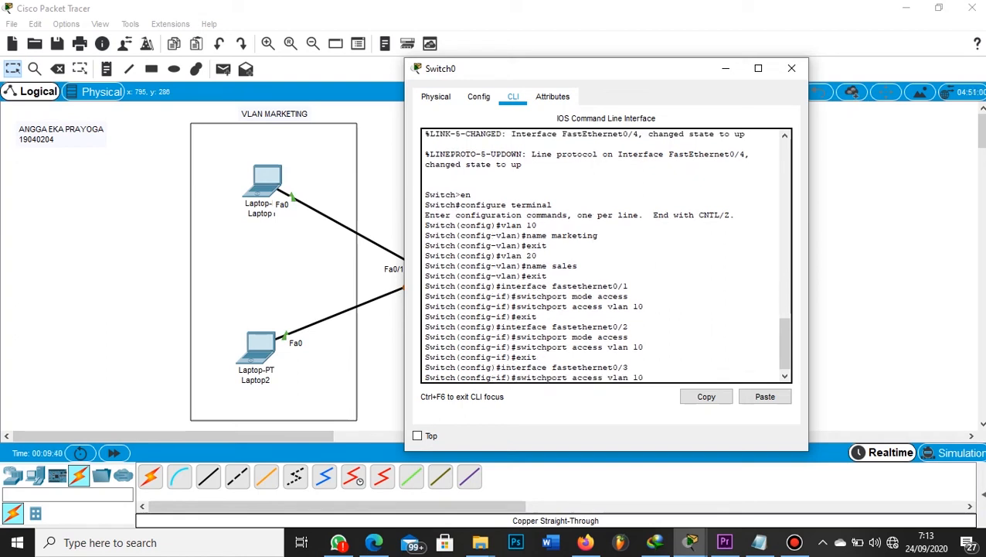
pyautogui.press('Up')
pyautogui.press('Return')
# Step: Assign FastEthernet0/3 to VLAN 20 with switchport access vlan 20, and exit to global configuration mode
pyautogui.press('Up')
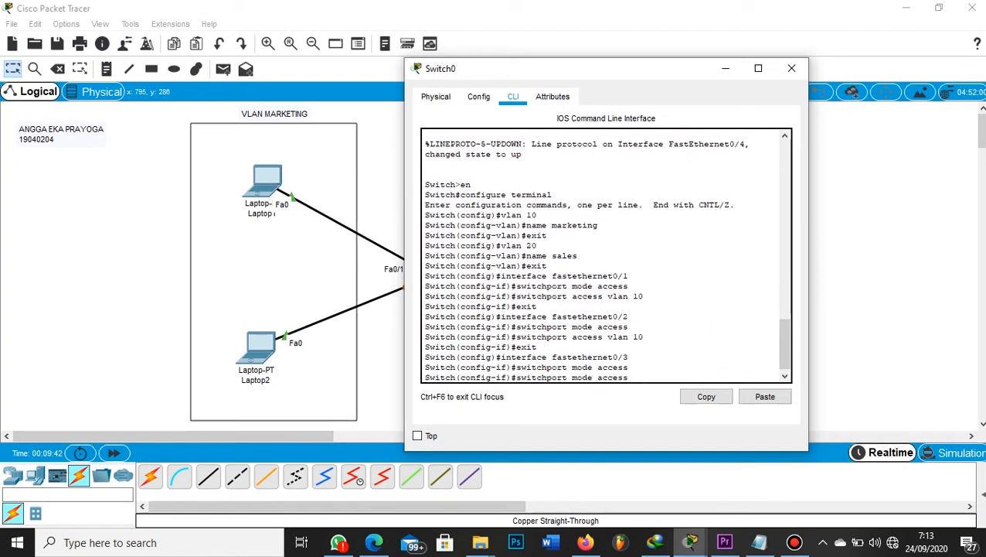
pyautogui.press('Up')
pyautogui.press('Up')
pyautogui.press('Up')
pyautogui.press('BackSpace')
pyautogui.press('BackSpace')
pyautogui.write('20')
pyautogui.press('Return')
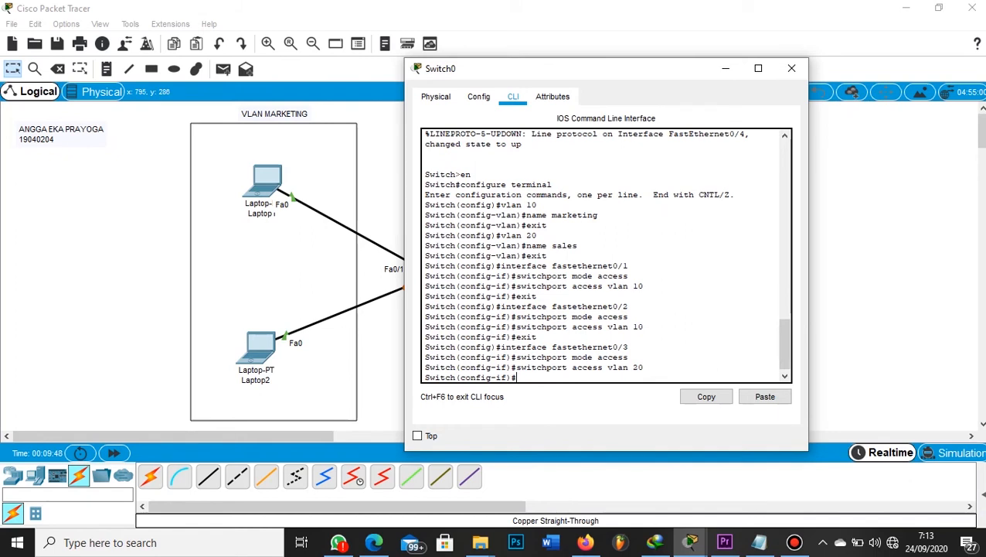
pyautogui.press('Up')
pyautogui.press('BackSpace')
pyautogui.press('BackSpace')
pyautogui.press('BackSpace')
pyautogui.press('BackSpace')
pyautogui.press('BackSpace')
pyautogui.press('BackSpace')
pyautogui.press('BackSpace')
pyautogui.press('BackSpace')
pyautogui.press('BackSpace')
pyautogui.press('BackSpace')
pyautogui.press('BackSpace')
pyautogui.press('BackSpace')
pyautogui.press('BackSpace')
pyautogui.press('BackSpace')
pyautogui.press('BackSpace')
pyautogui.press('BackSpace')
pyautogui.press('BackSpace')
pyautogui.press('BackSpace')
pyautogui.press('BackSpace')
pyautogui.press('BackSpace')
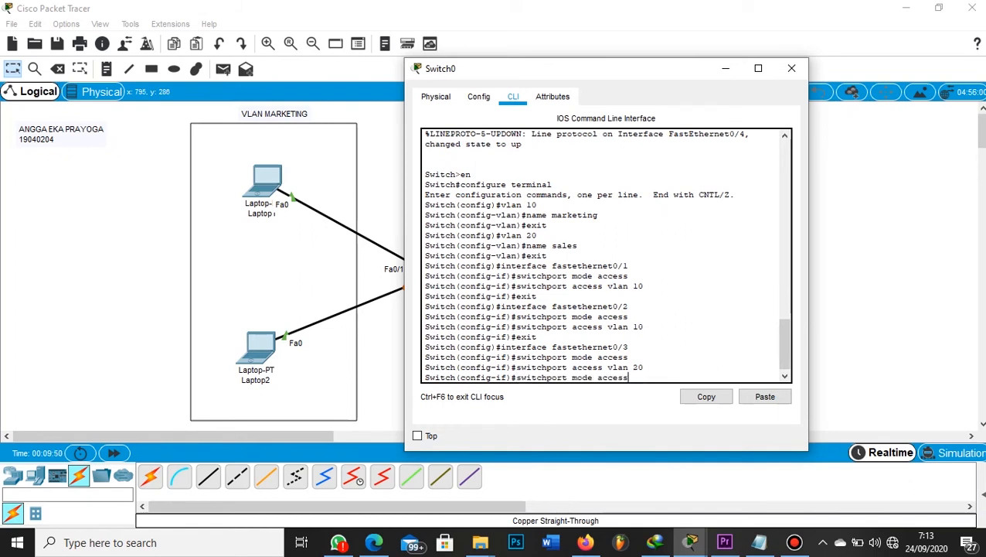
pyautogui.write('exit')
pyautogui.press('Return')
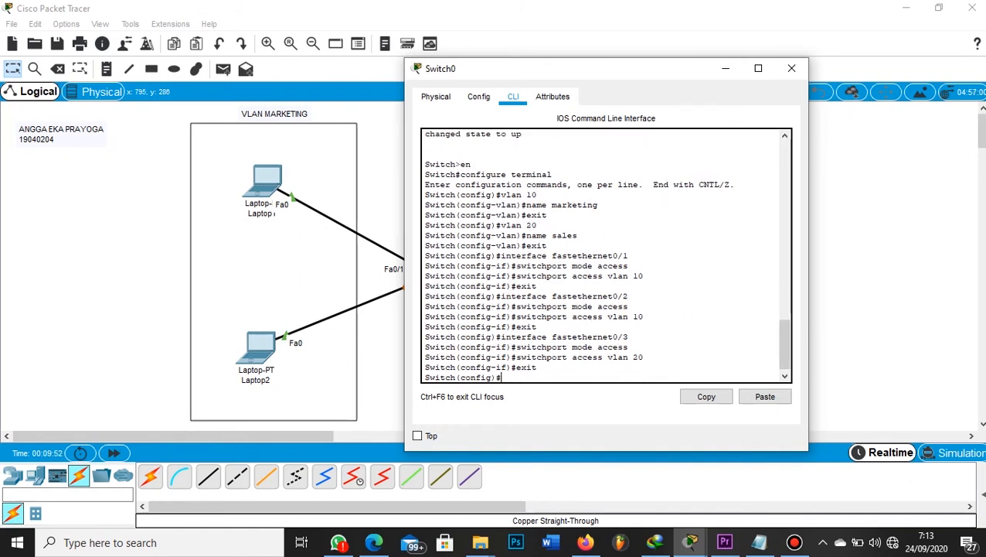
# Step: Enter interface configuration for fastethernet0/4 and set the port to access mode with switchport mode access
pyautogui.press('Up')
pyautogui.press('Up')
pyautogui.press('Up')
pyautogui.press('Up')
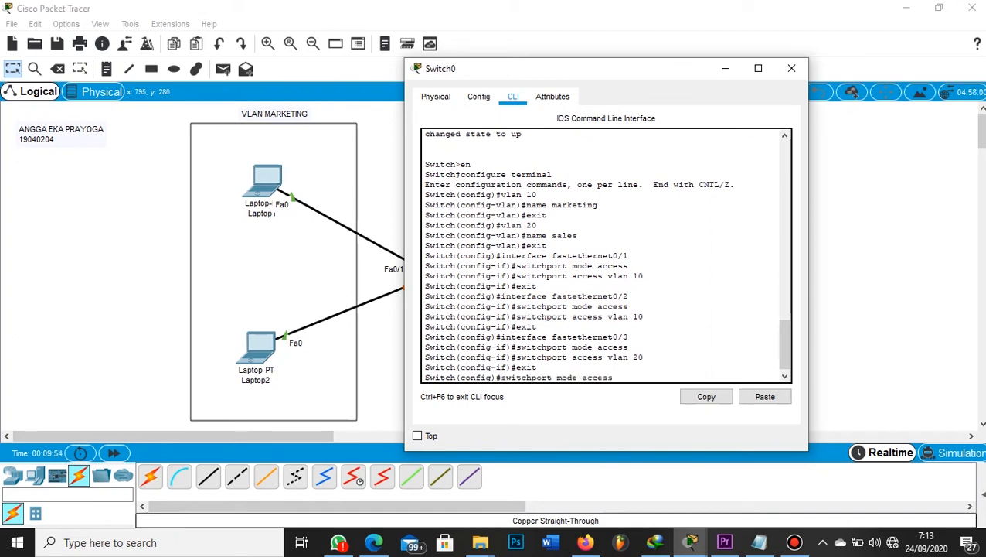
pyautogui.press('BackSpace')
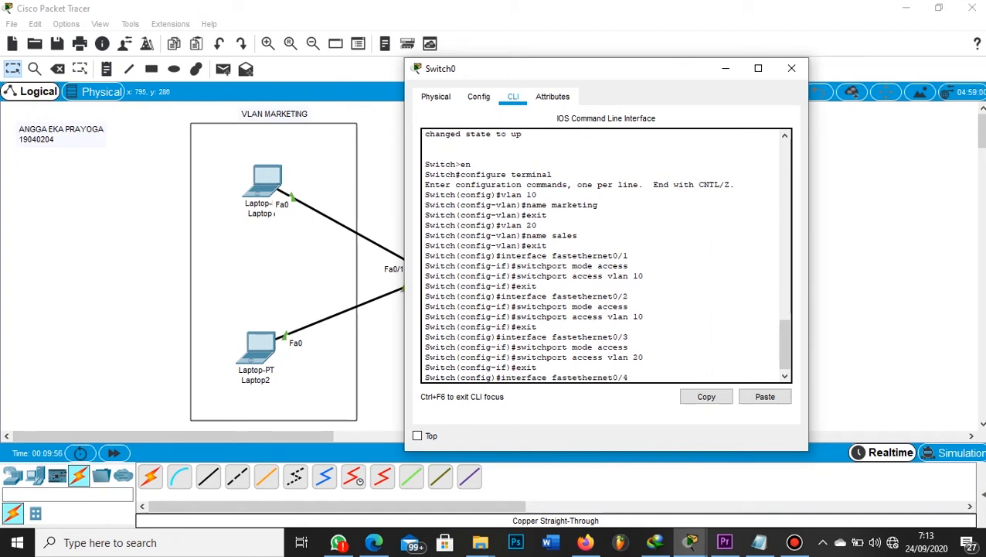
pyautogui.write('4')
pyautogui.press('Return')
pyautogui.press('Up')
pyautogui.press('Up')
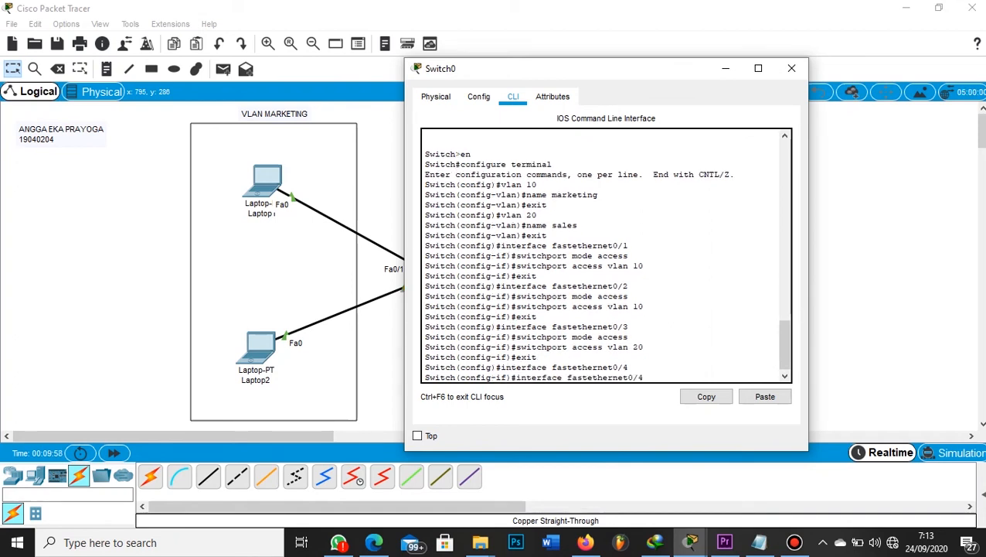
pyautogui.press('Up')
pyautogui.press('Up')
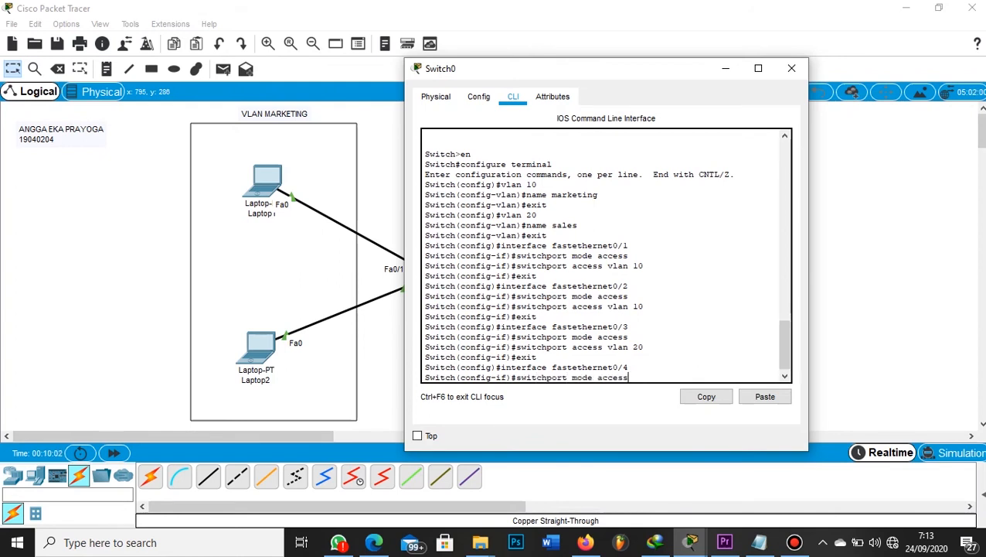
pyautogui.press('Return')
# Step: Assign FastEthernet0/4 to VLAN 20 with switchport access vlan 20, and exit to global configuration mode
pyautogui.press('Up')
pyautogui.press('Up')
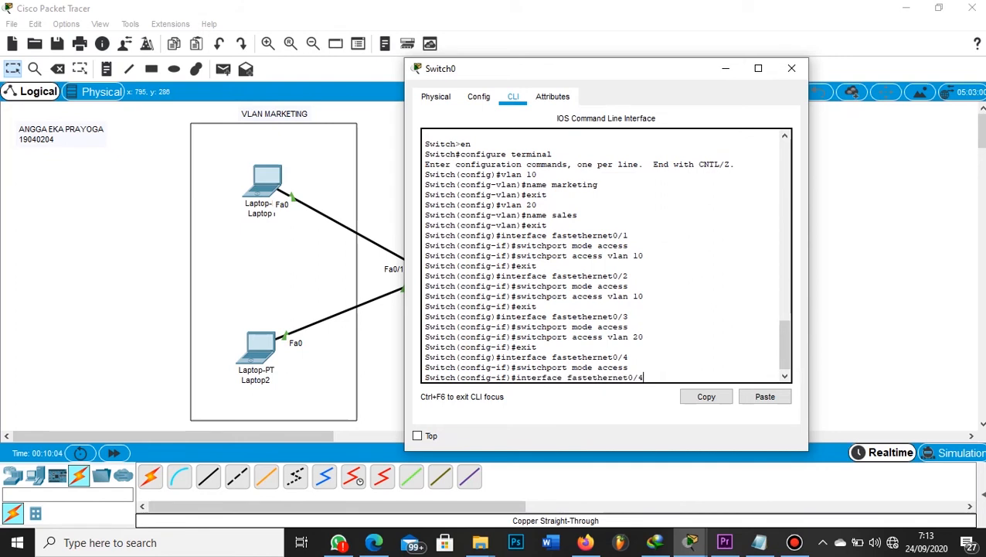
pyautogui.press('Up')
pyautogui.press('Up')
pyautogui.press('Return')
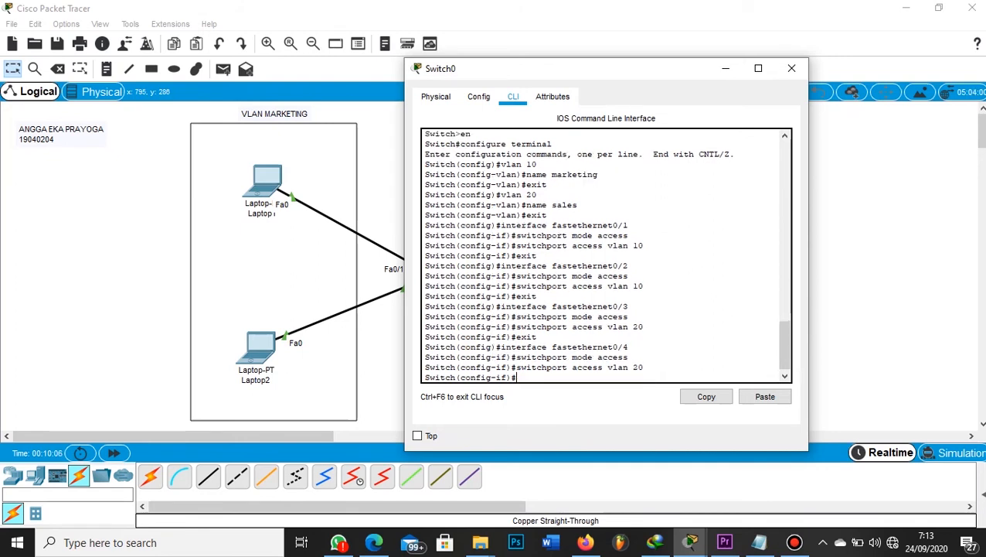
pyautogui.press('Up')
pyautogui.press('Up')
pyautogui.press('Up')
pyautogui.press('Up')
pyautogui.press('Return')
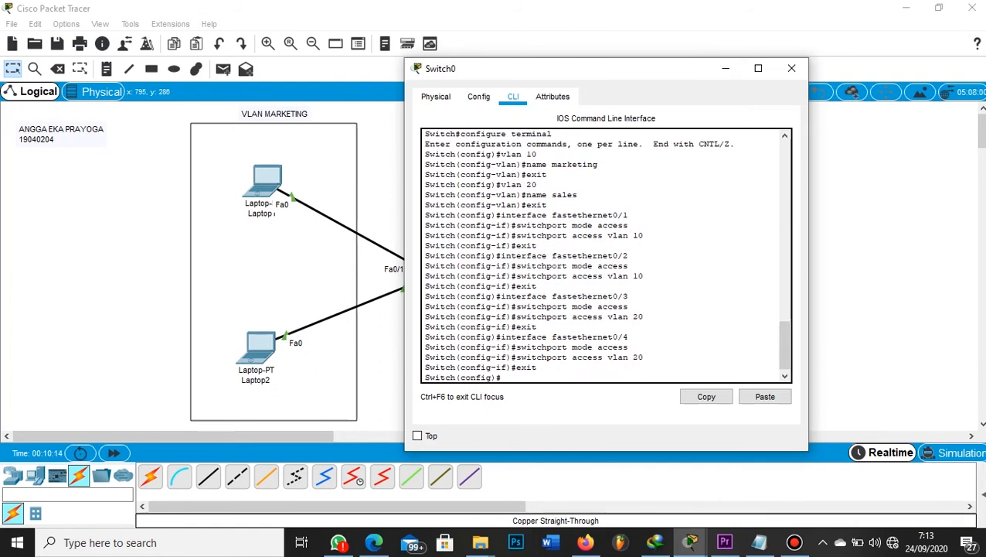
# Step: Exit global configuration mode on Switch0 and return to the privileged prompt
pyautogui.write('exit')
pyautogui.press('Return')
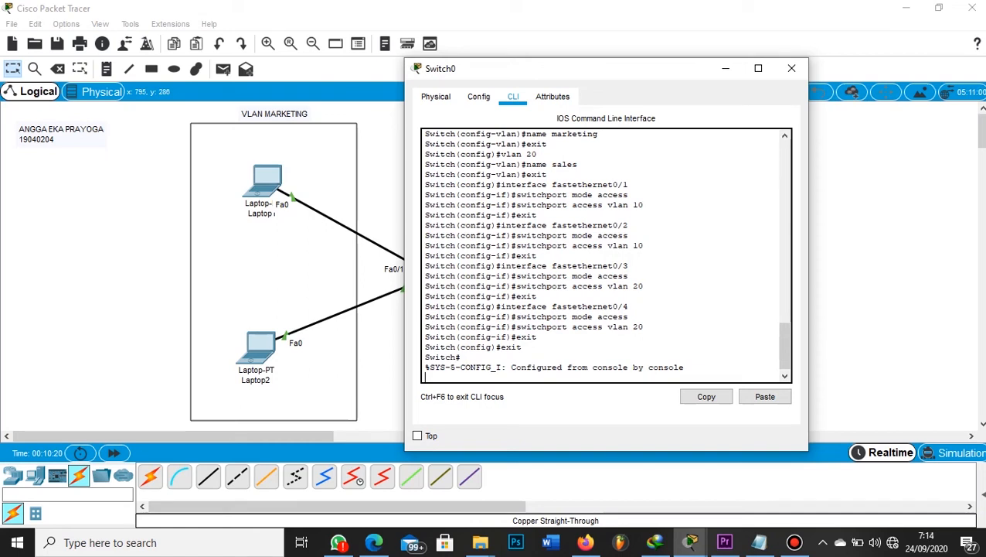
pyautogui.press('Return')
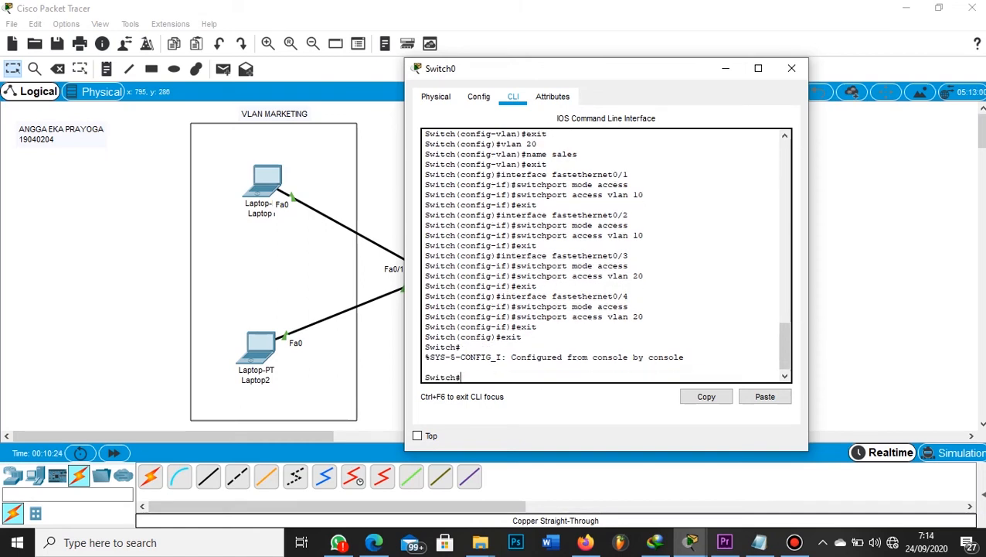
# Step: Run show vlan on Switch0 and compare the marketing and sales port assignments with the port labels in the topology
pyautogui.write('show vlan')
pyautogui.press('Return')
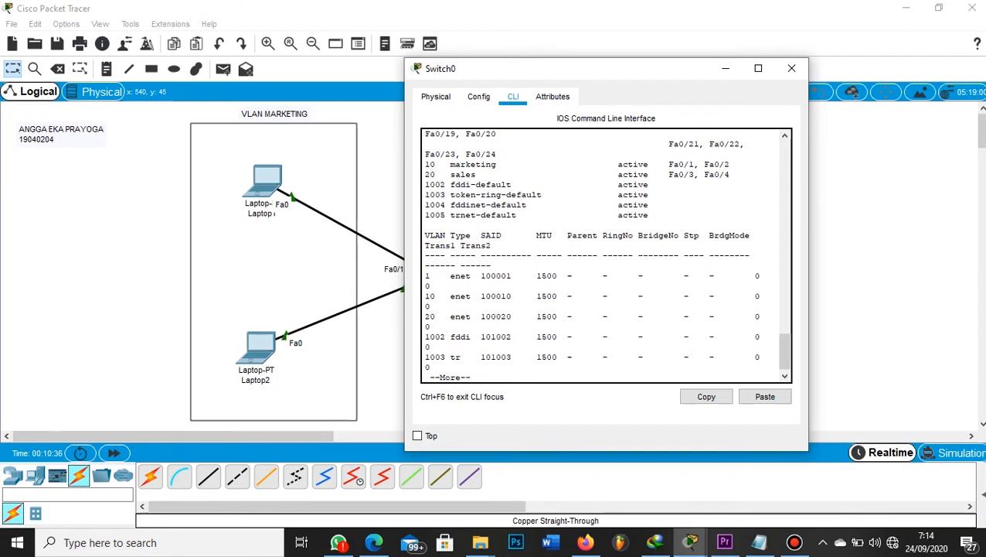
pyautogui.moveTo(541, 68); pyautogui.dragTo(826, 72)
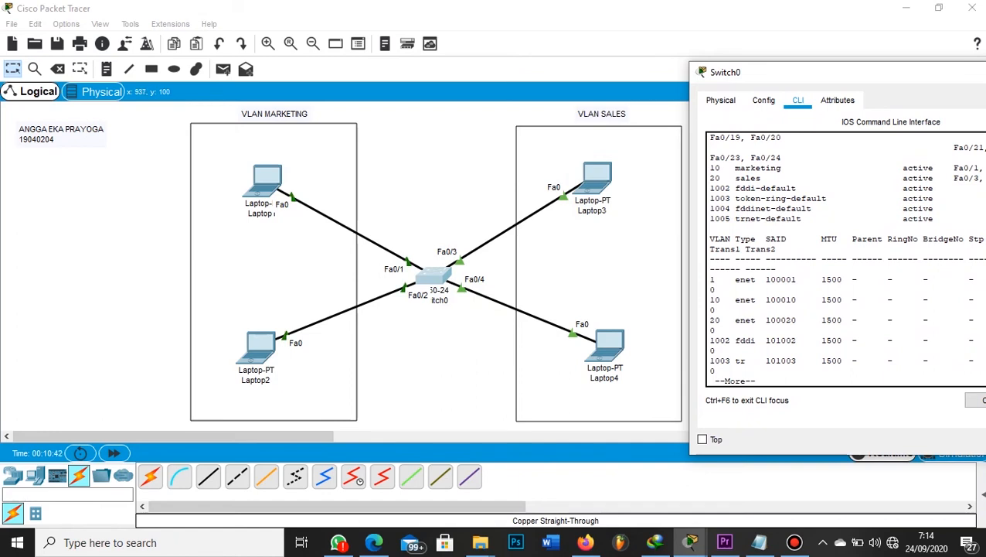
pyautogui.moveTo(833, 72); pyautogui.dragTo(604, 56)
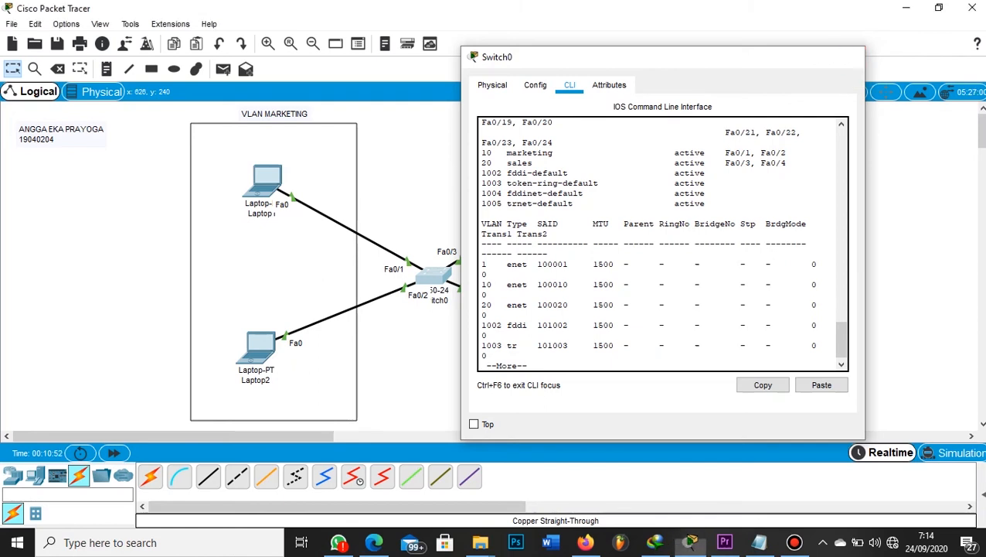
# Step: Close the Switch0 window and open the Command Prompt on Laptop1 in the MARKETING VLAN
pyautogui.click(848, 56)
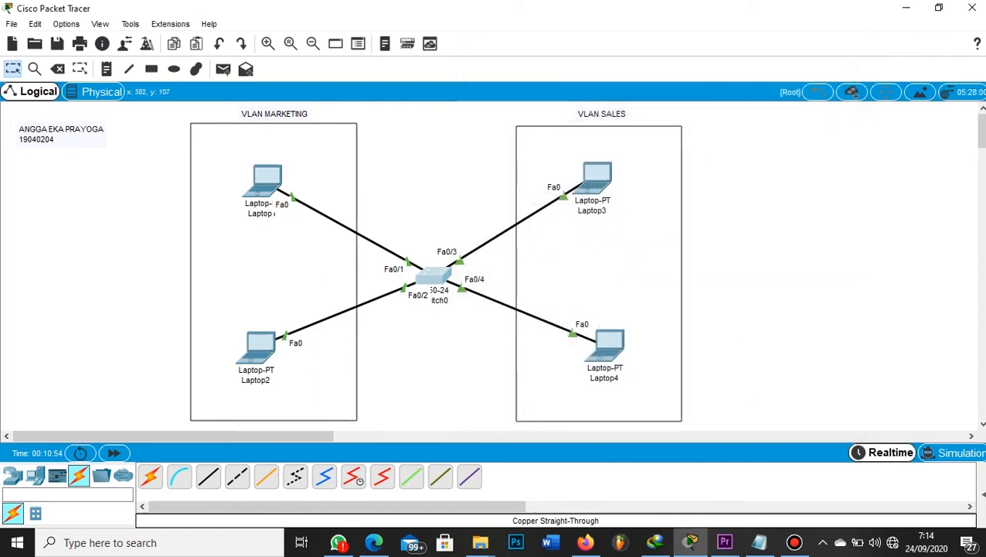
pyautogui.moveTo(267, 185)
pyautogui.click(267, 180)
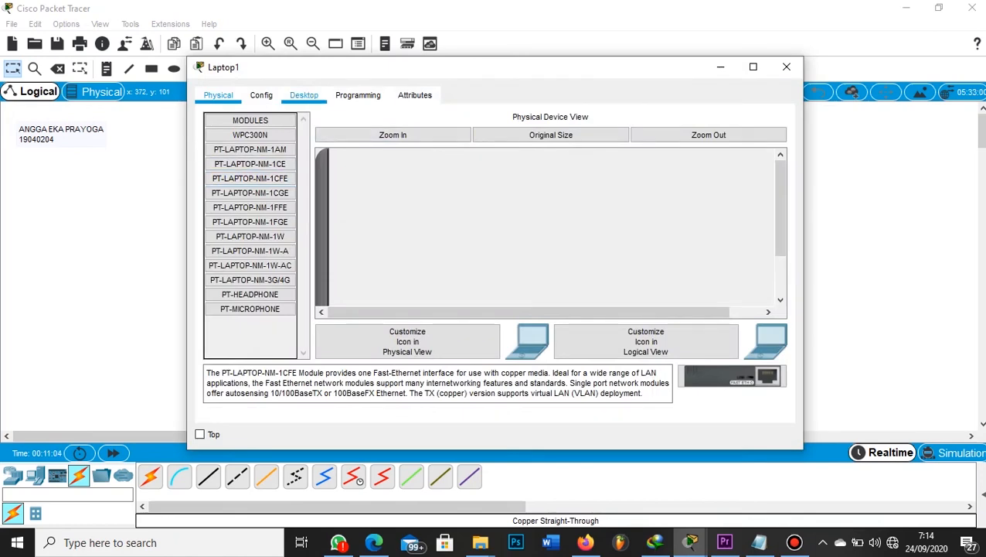
pyautogui.click(304, 95)
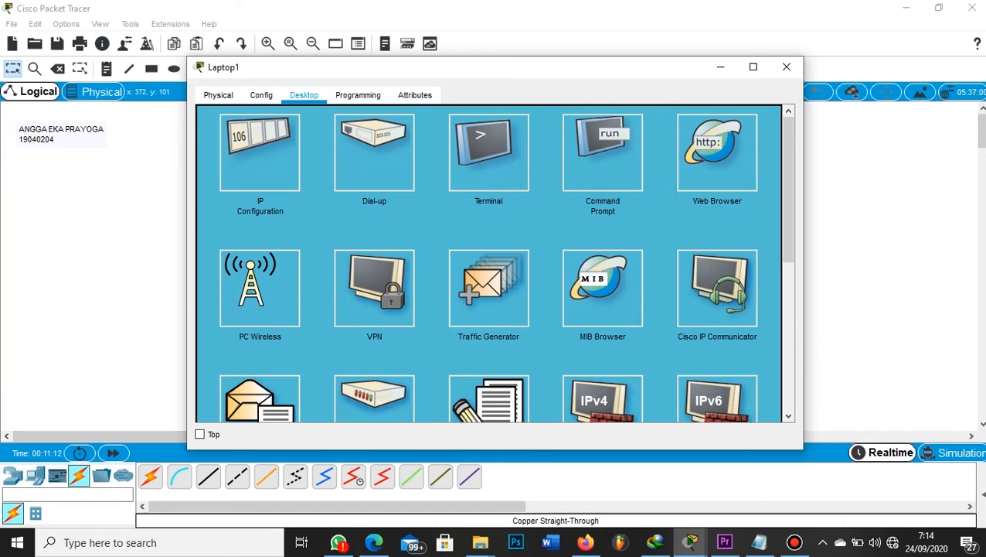
pyautogui.click(603, 152)
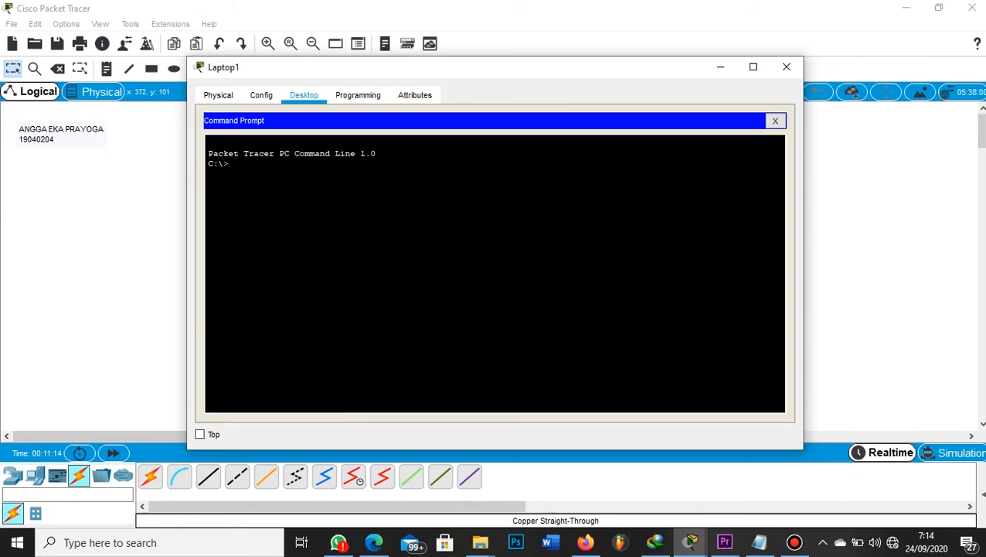
# Step: Ping 10.10.10.11 from Laptop1 to test connectivity within the MARKETING VLAN, keeping the marketing laptops in view
pyautogui.write('ping')
pyautogui.moveTo(495, 67); pyautogui.dragTo(739, 78)
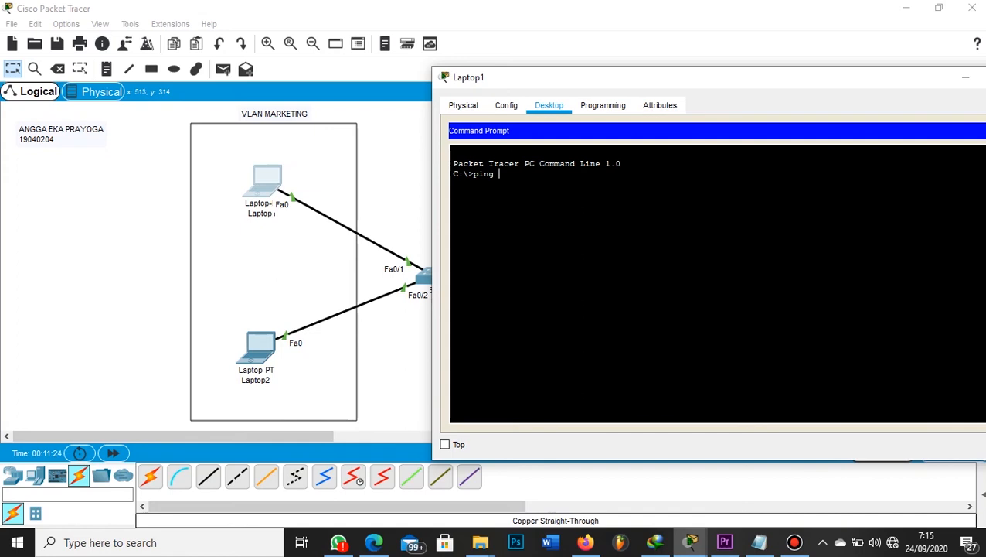
pyautogui.write('10.10.10.11')
pyautogui.press('Return')
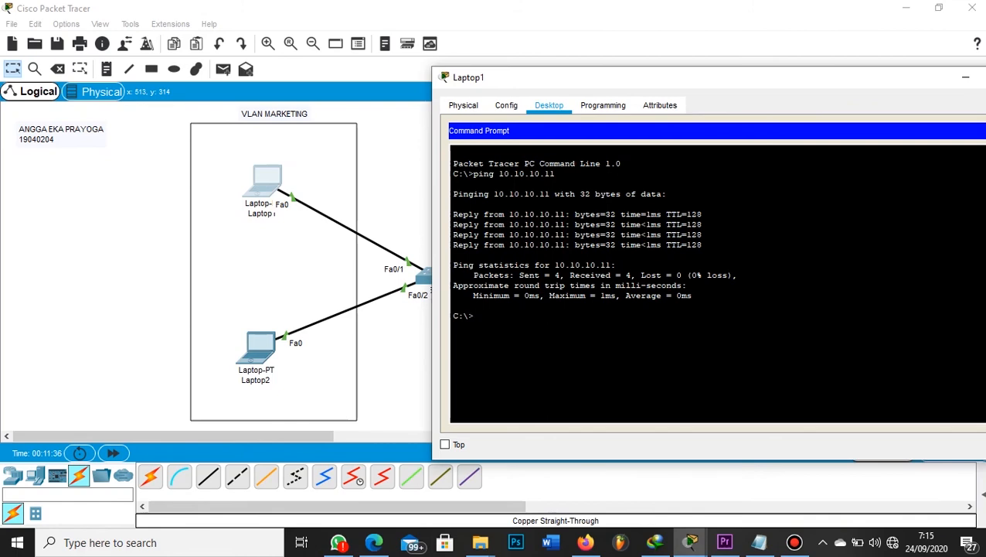
# Step: Ping 20.20.20.20 from Laptop1 to test connectivity to the SALES VLAN, and move the window aside to show the topology
pyautogui.moveTo(618, 77); pyautogui.dragTo(637, 249)
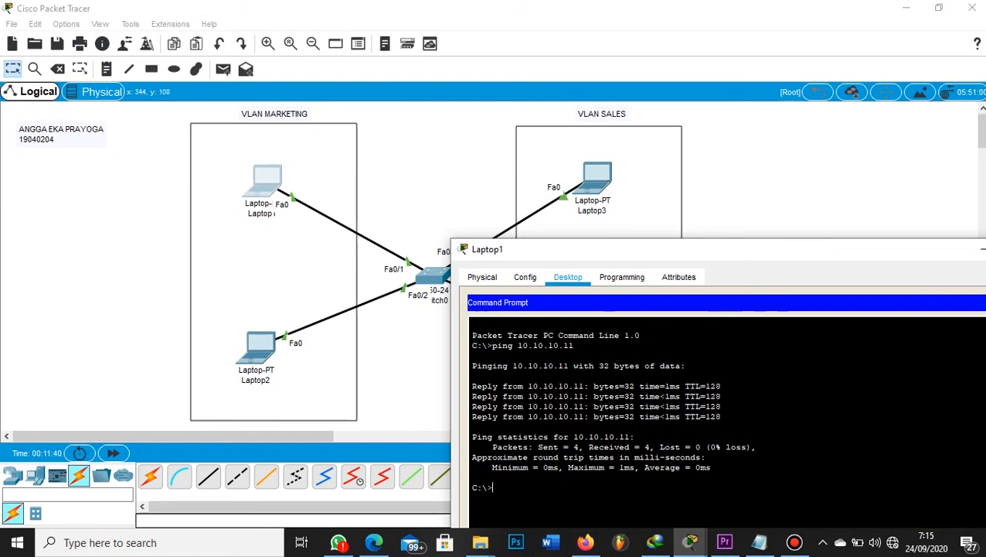
pyautogui.moveTo(637, 249); pyautogui.dragTo(648, 370)
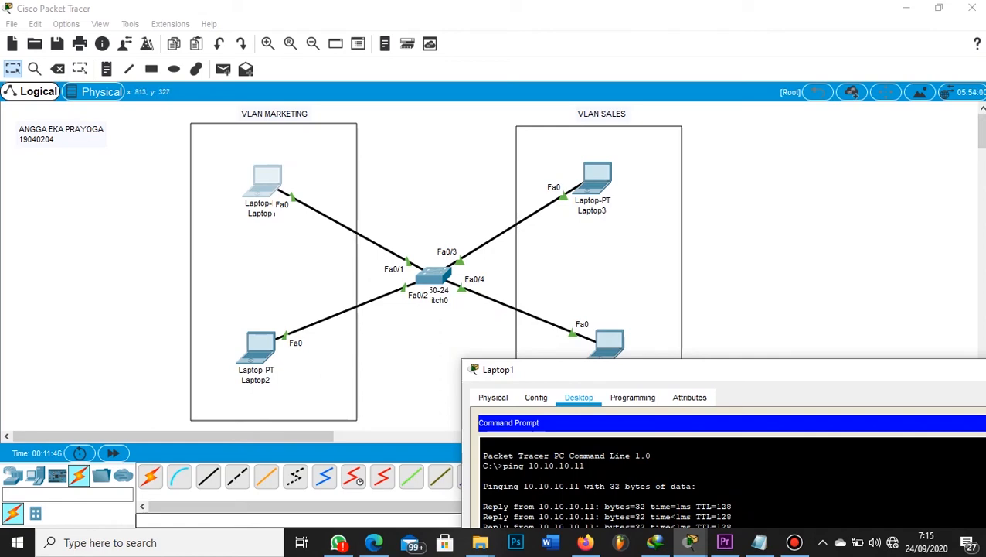
pyautogui.moveTo(648, 369); pyautogui.dragTo(576, 119)
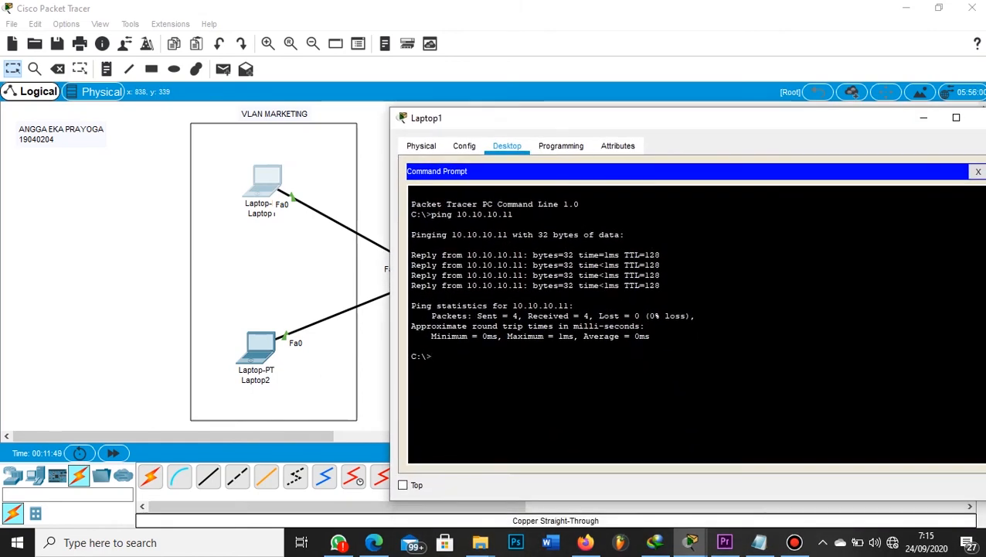
pyautogui.write('ping')
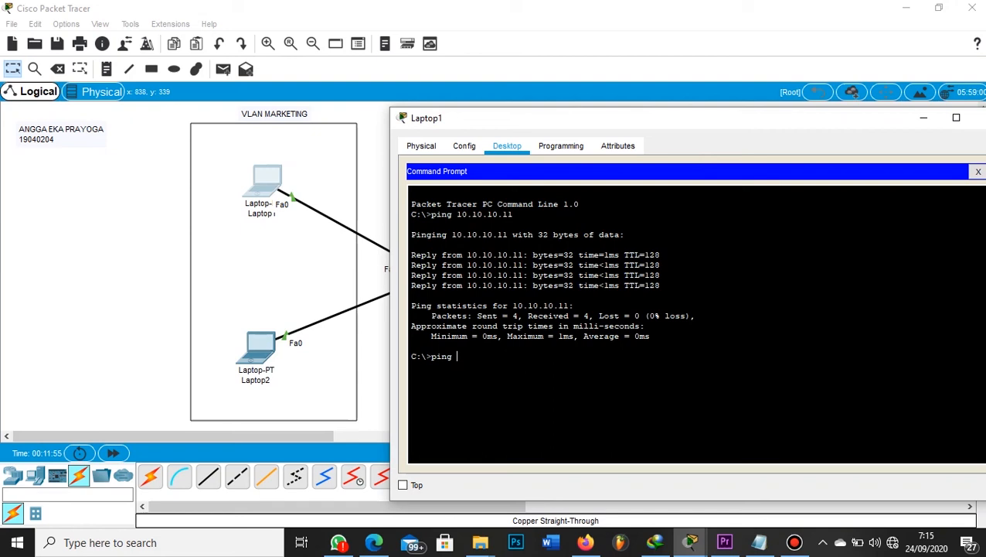
pyautogui.write('20.20.20.20')
pyautogui.press('Return')
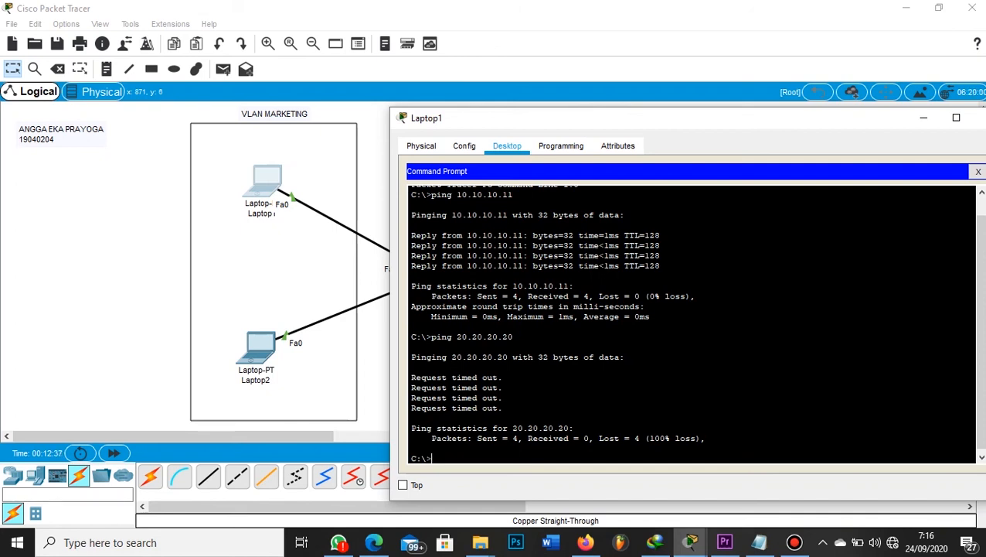
pyautogui.moveTo(588, 118); pyautogui.dragTo(851, 116)
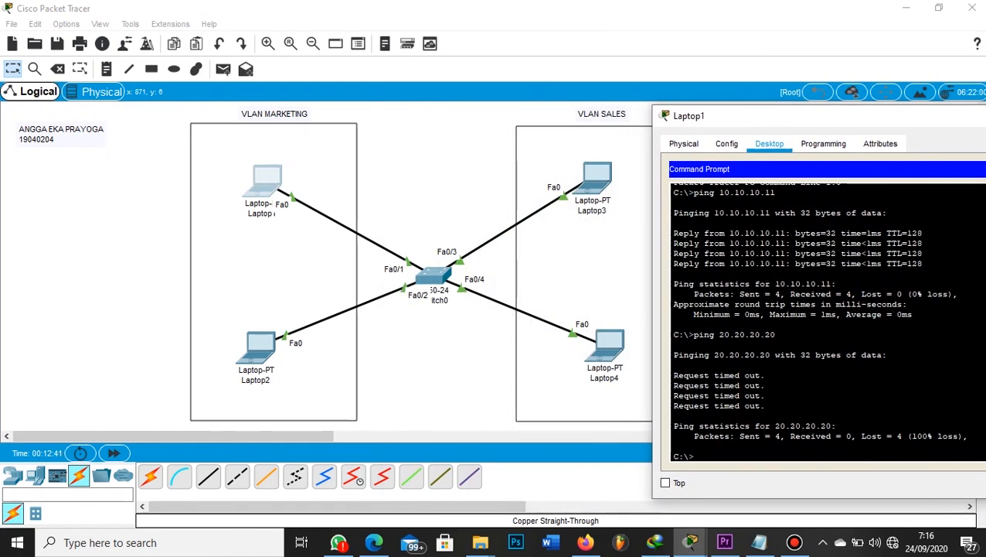